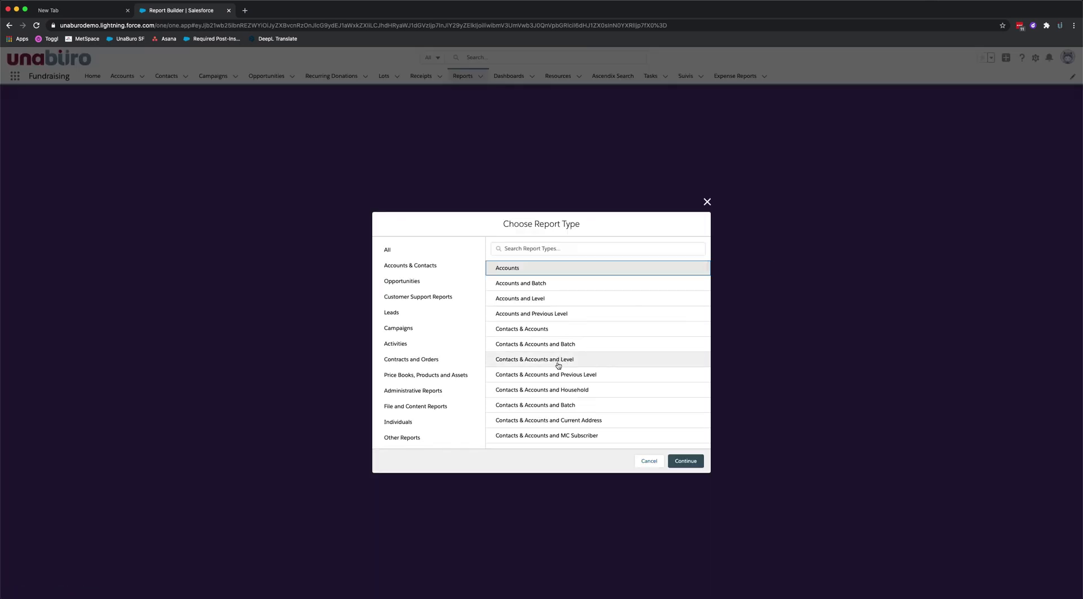
Step: Choose Accounts from the report types to start a new Accounts report
scroll(561, 372, down, 3)
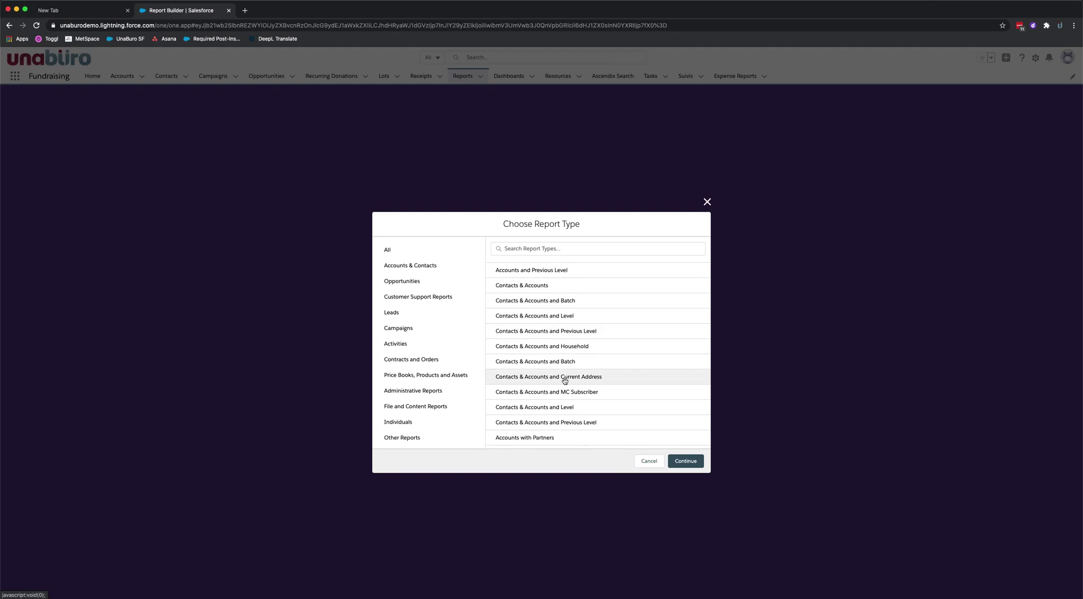
scroll(564, 381, up, 3)
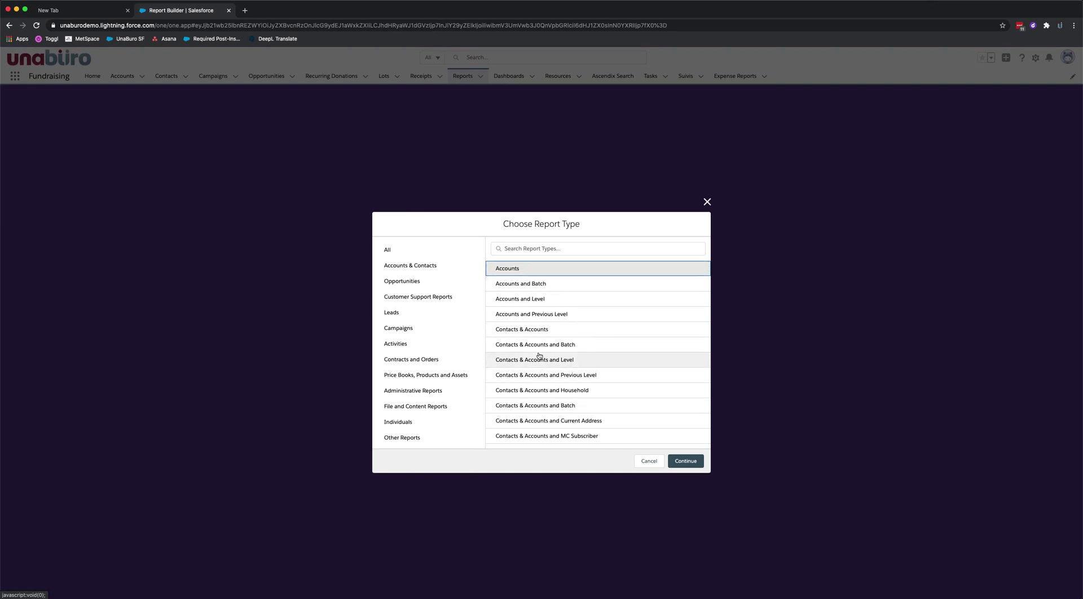
scroll(541, 356, down, 5)
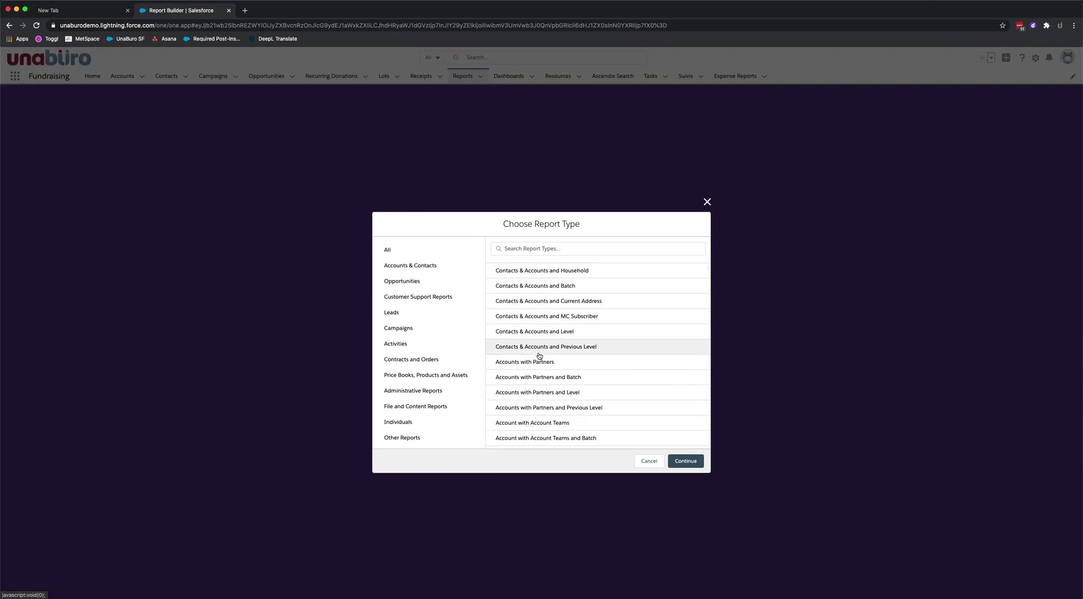
scroll(539, 356, up, 3)
scroll(539, 355, up, 2)
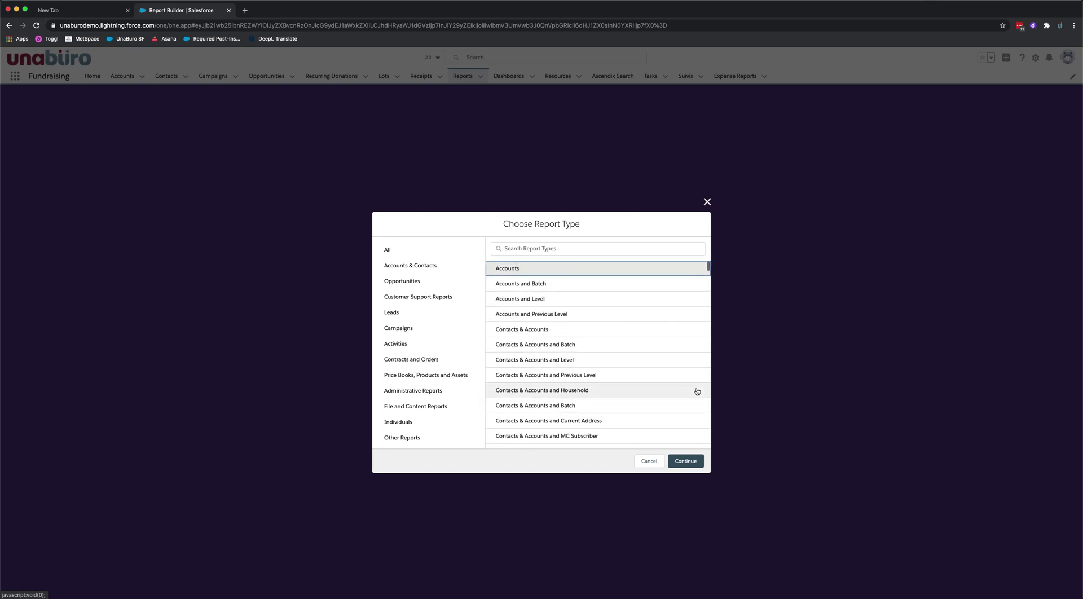
click(686, 461)
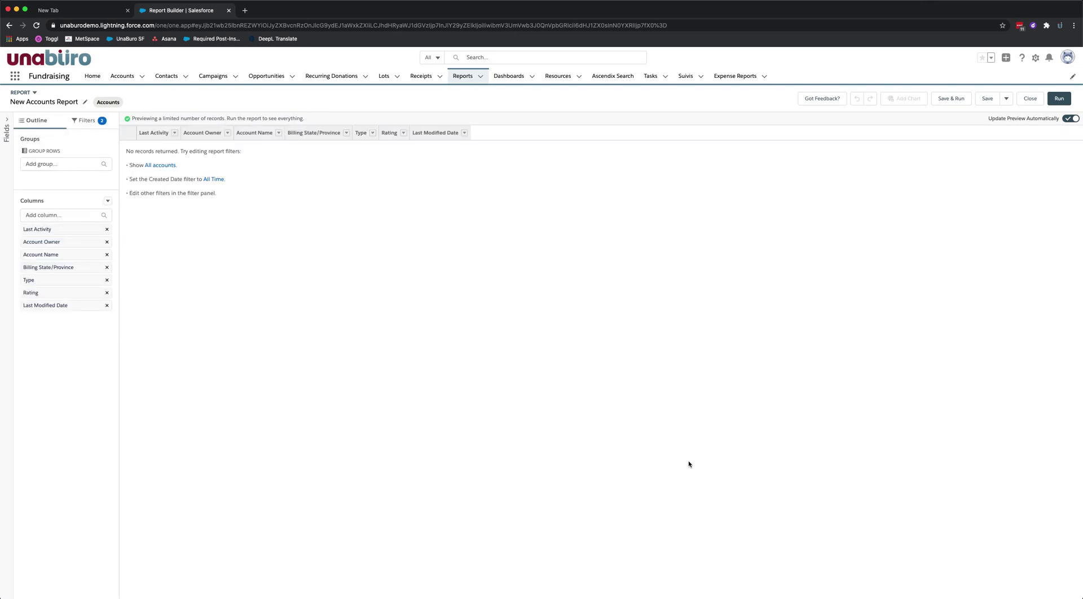
Step: Show the report filters and open the Show Me filter, currently set to My accounts
click(88, 125)
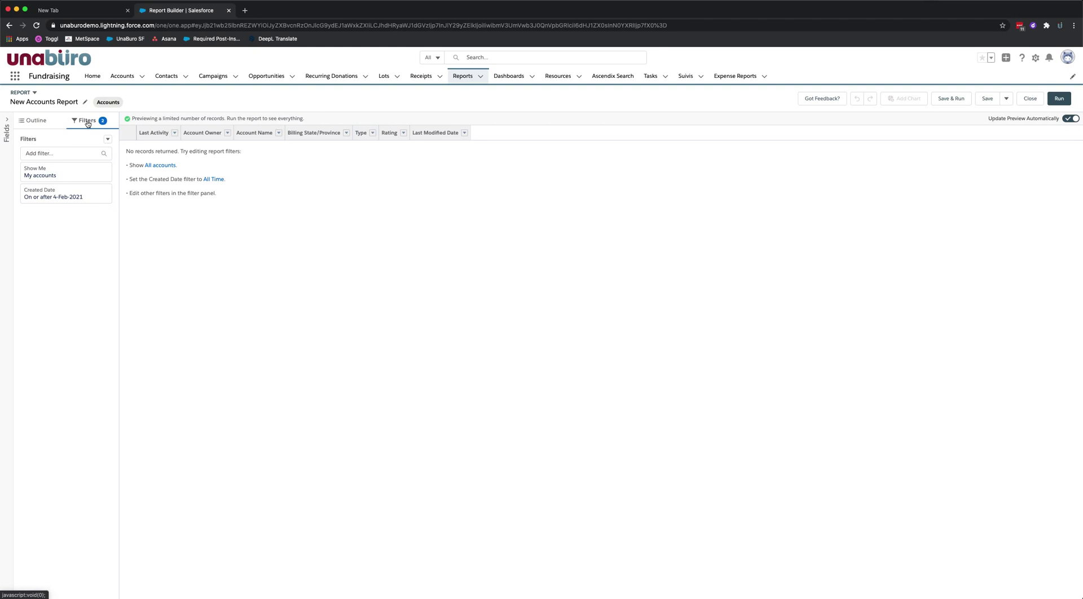
click(67, 177)
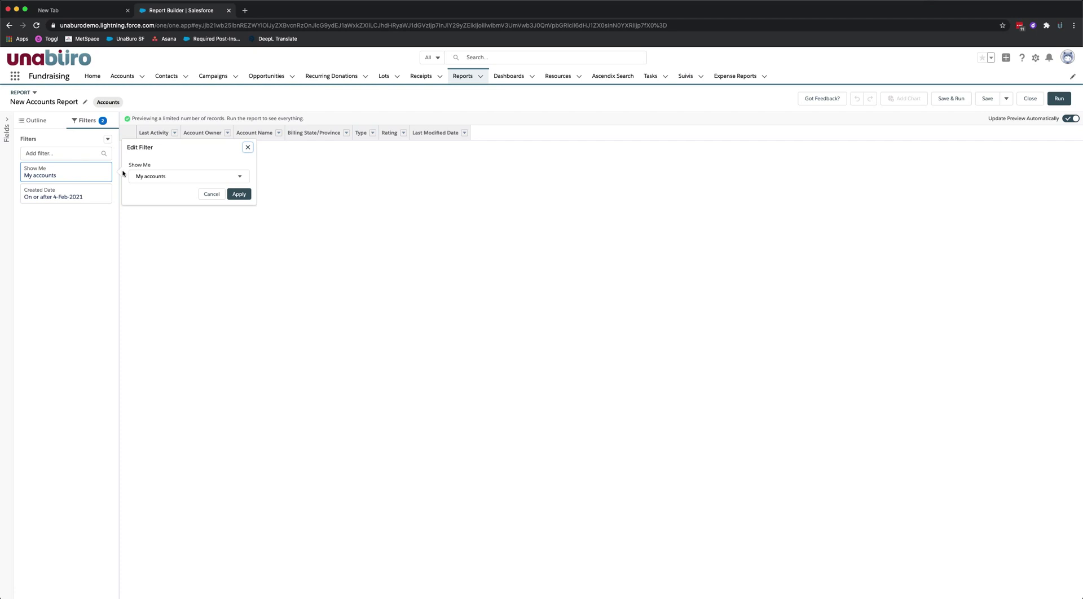
Step: Set the Show Me filter to All accounts
click(158, 177)
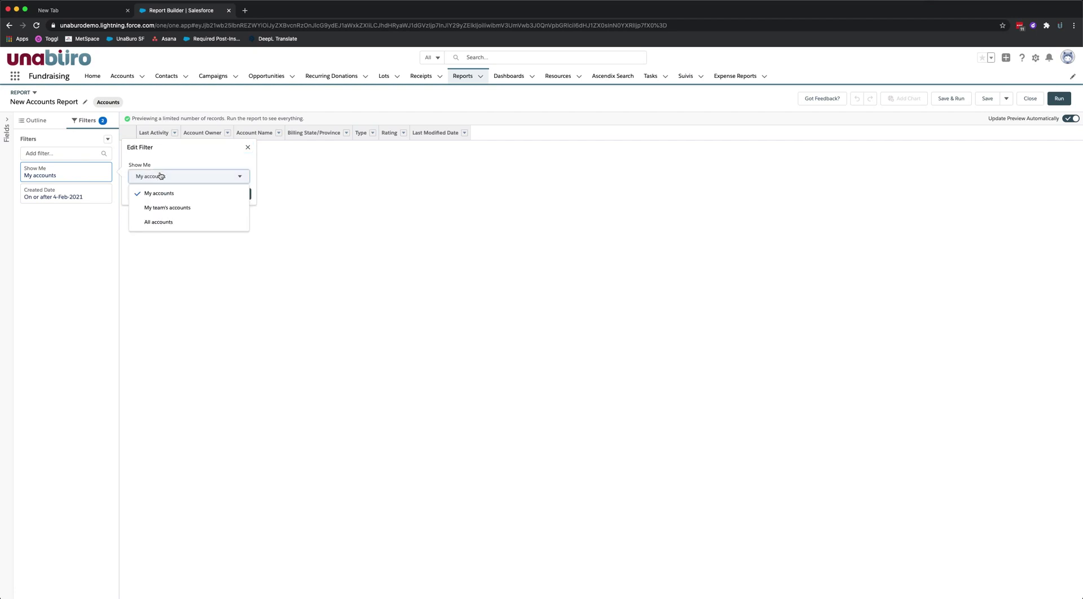
click(164, 224)
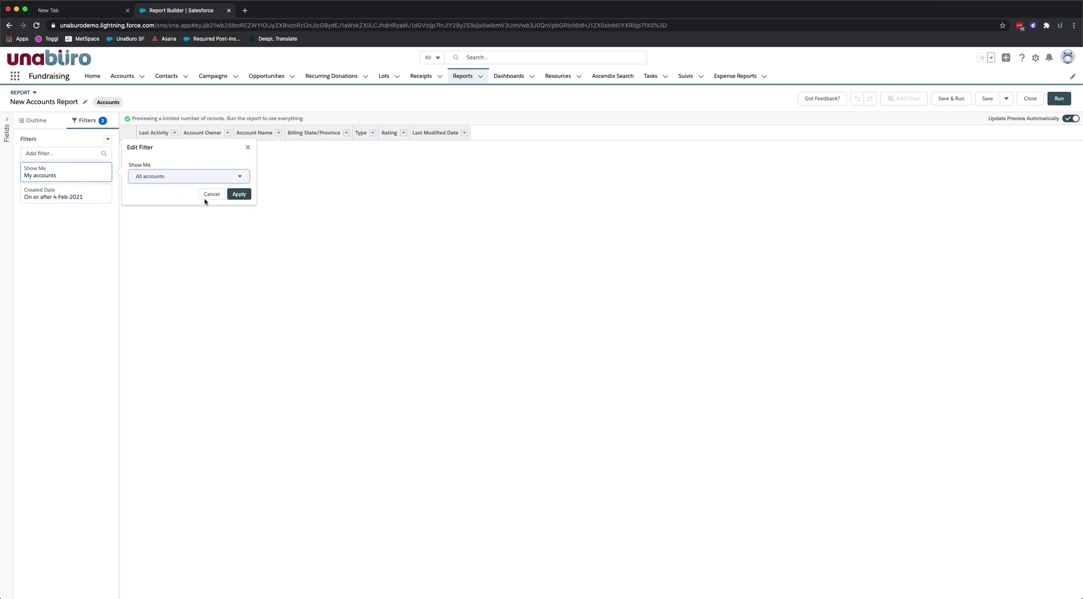
click(239, 197)
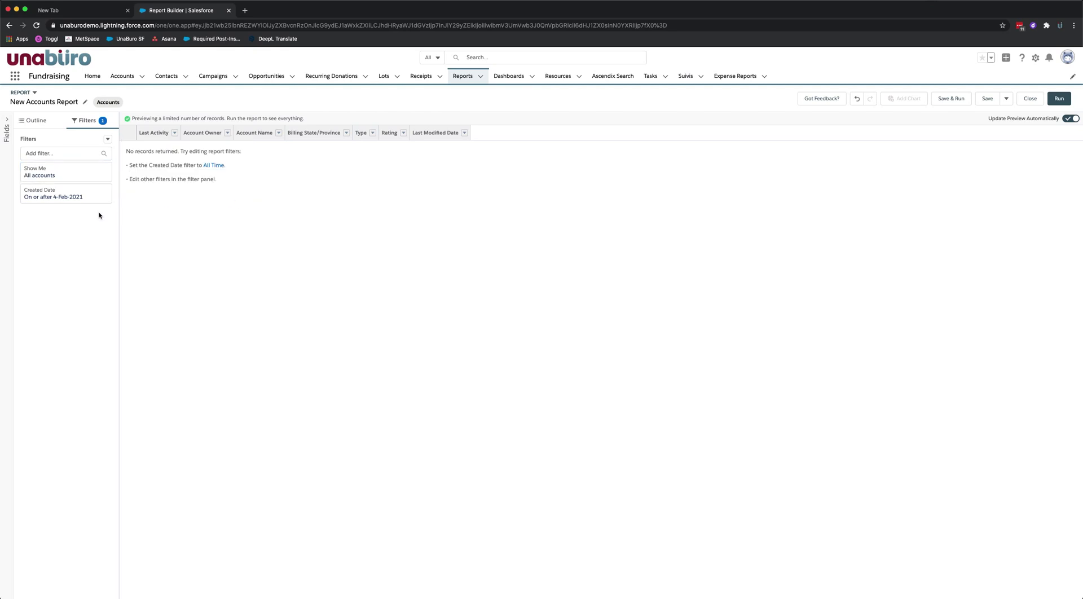
Step: Set the Created Date filter range to All Time
click(74, 196)
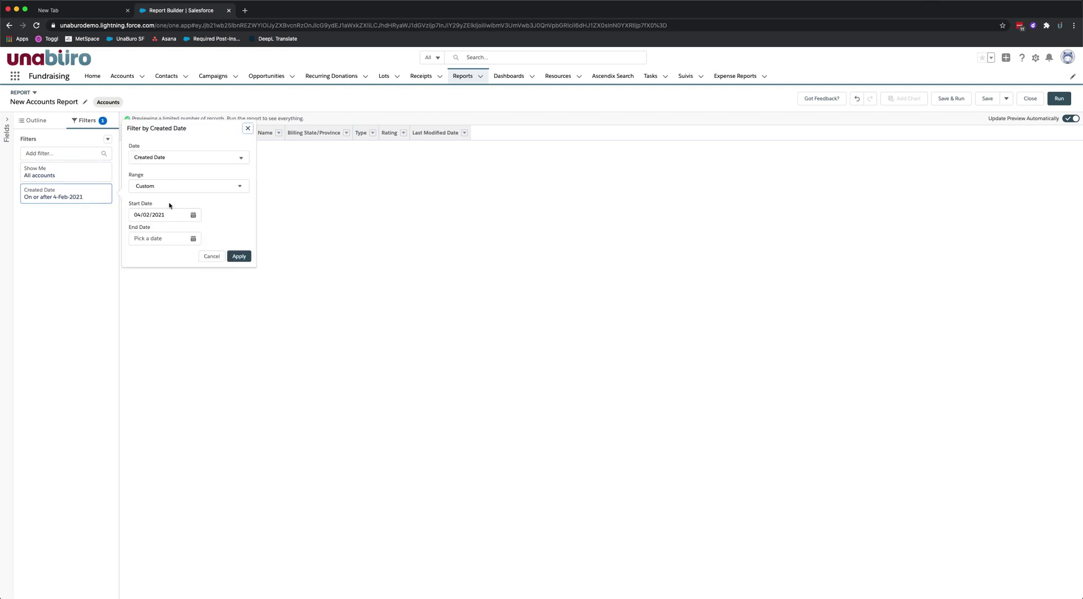
click(175, 159)
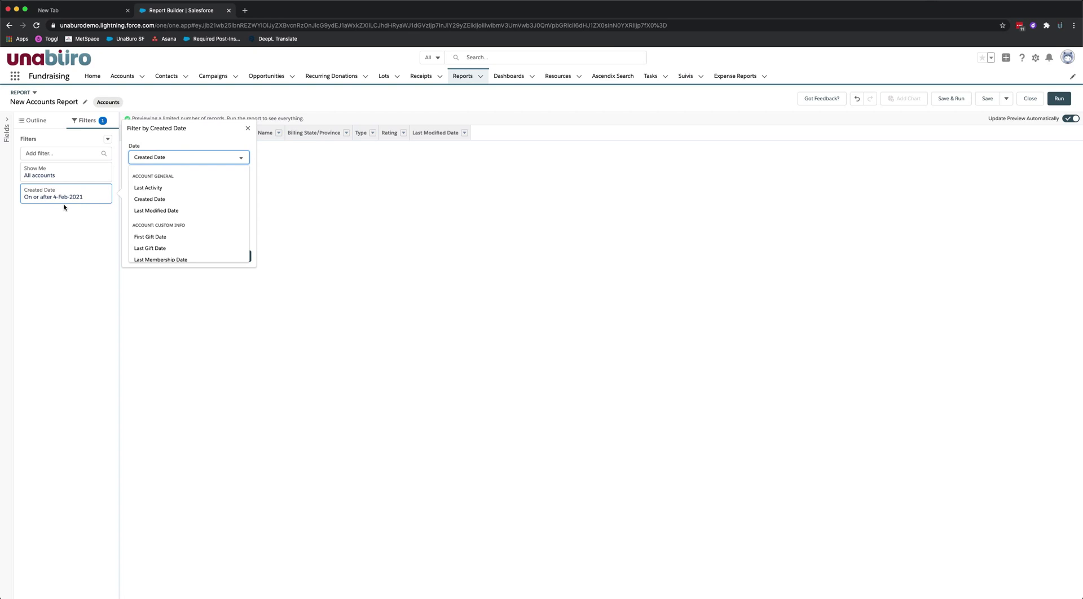
scroll(205, 197, down, 3)
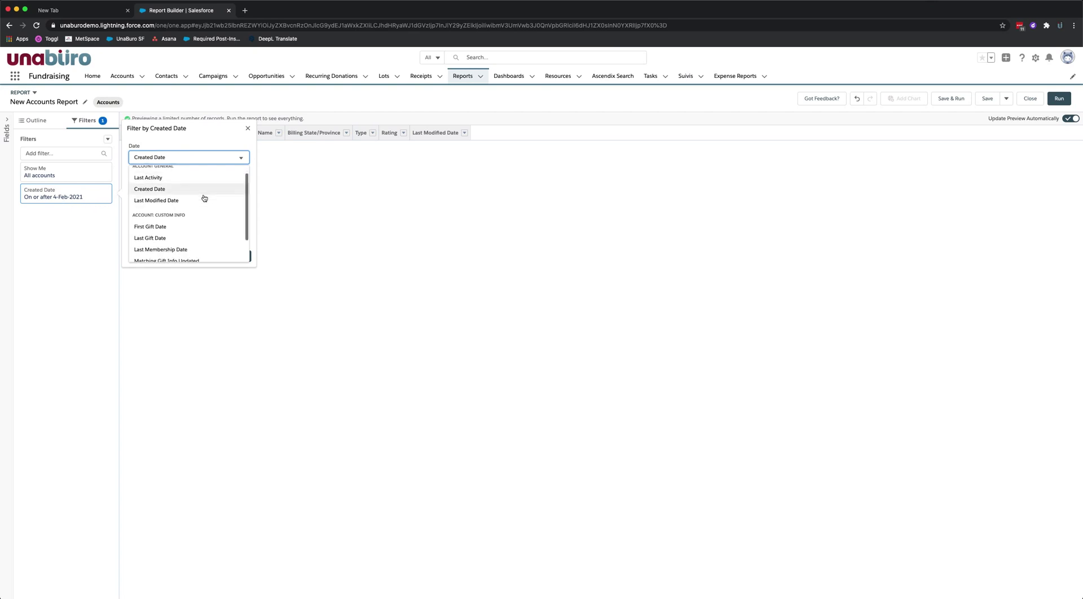
scroll(204, 198, up, 3)
click(79, 194)
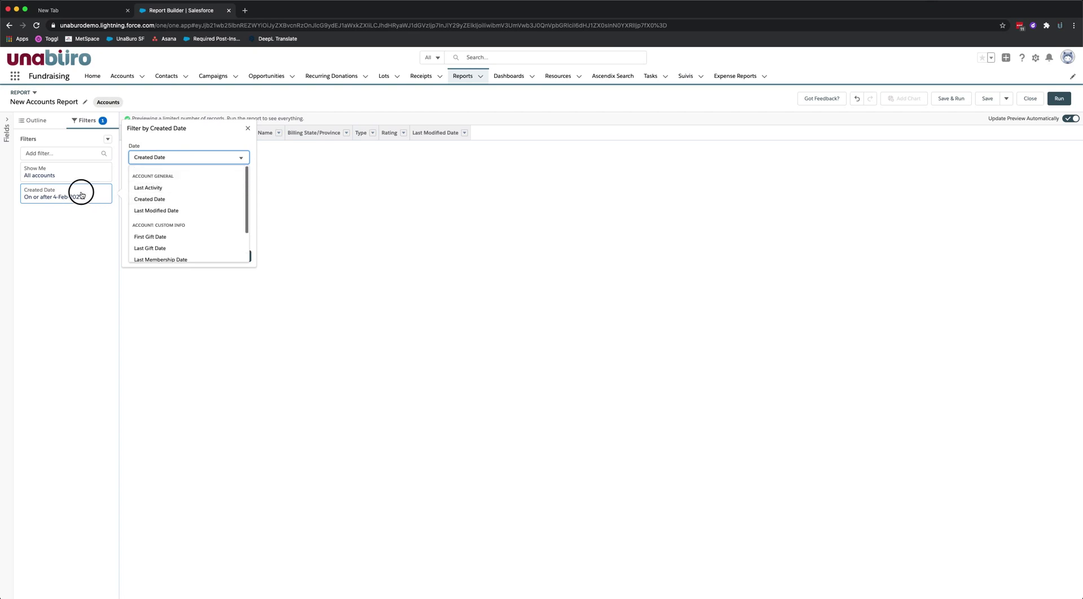
click(146, 187)
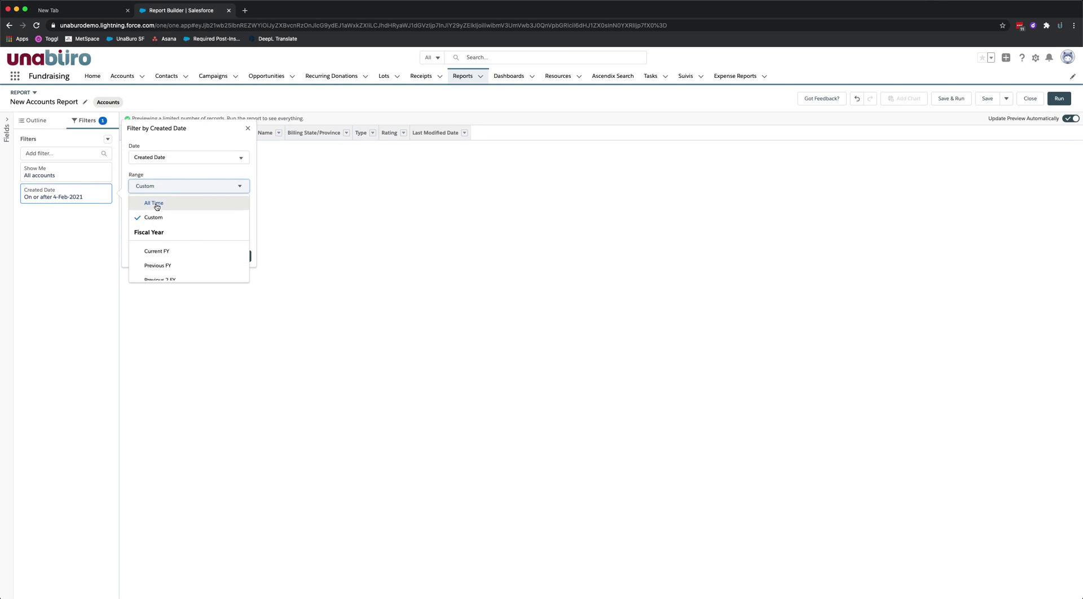
click(152, 203)
click(241, 217)
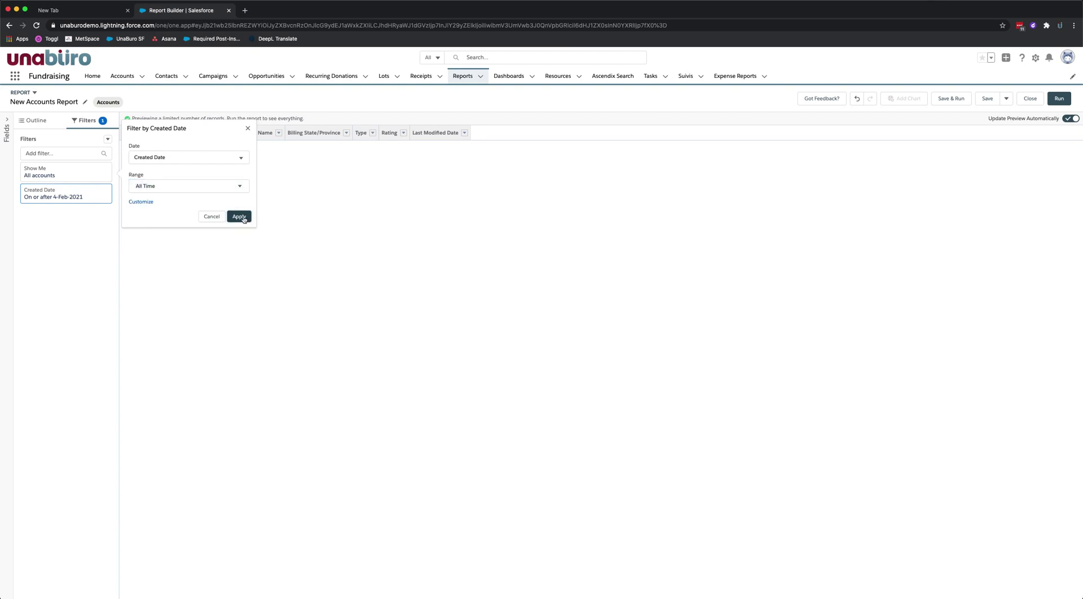
click(234, 217)
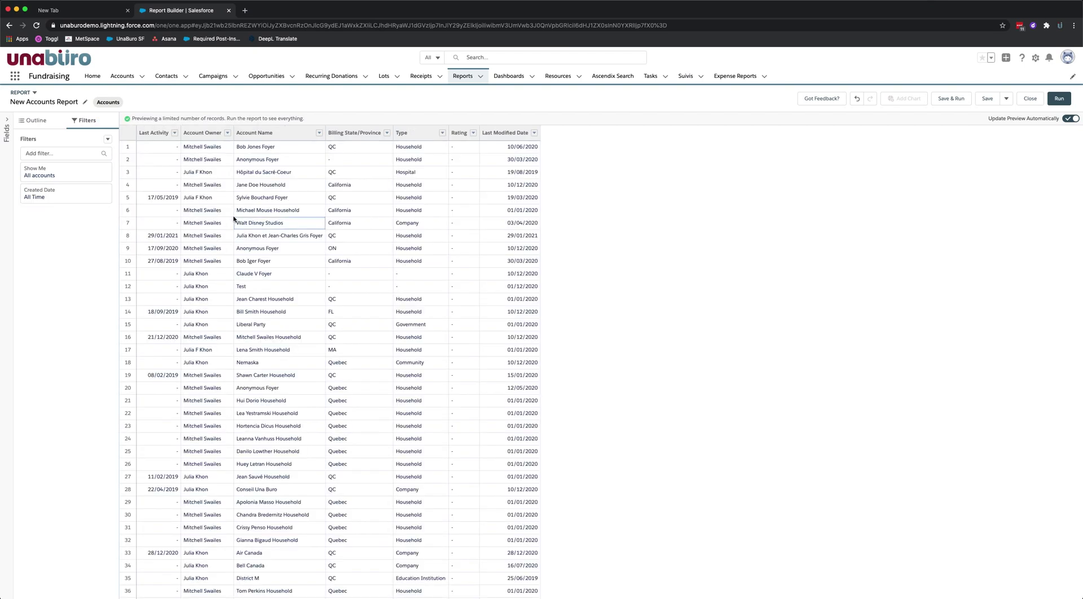
click(53, 154)
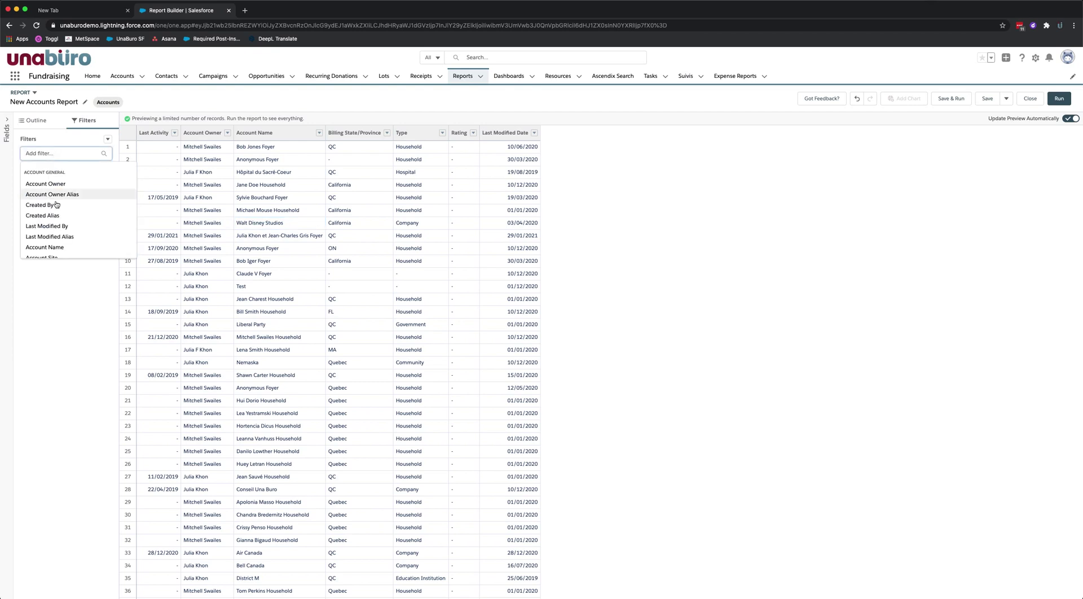
Step: Add an Account Record Type filter equal to Household Account
scroll(56, 203, down, 4)
scroll(57, 203, down, 5)
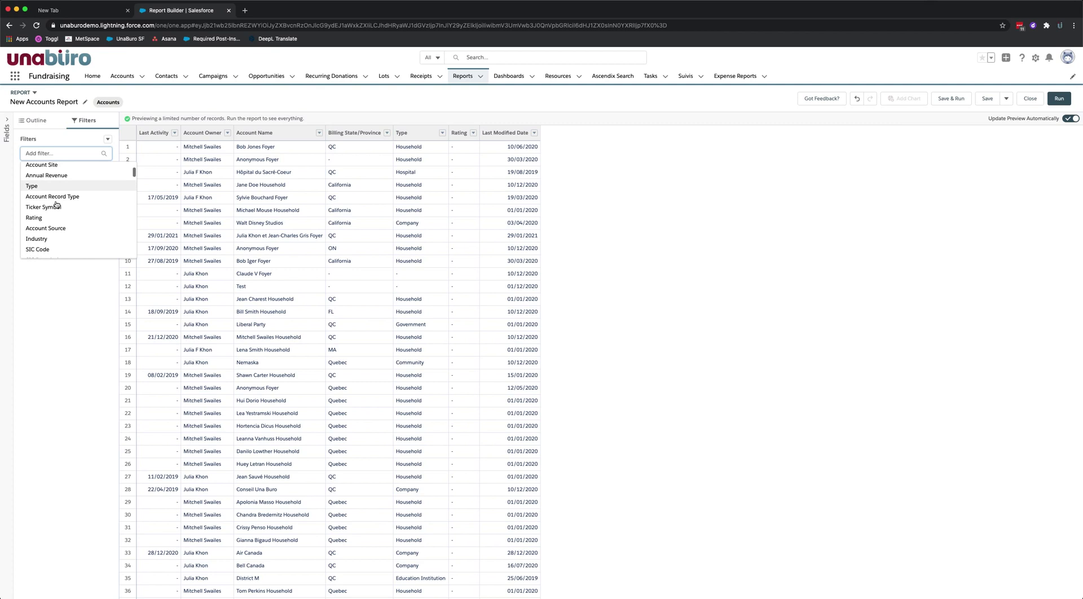
scroll(56, 203, down, 5)
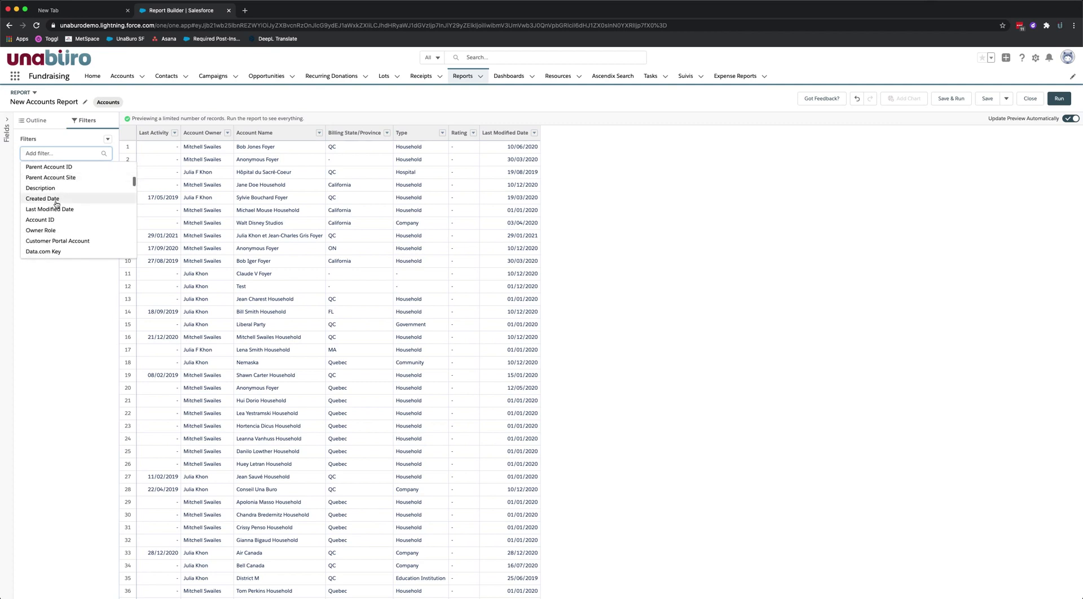
text(rec)
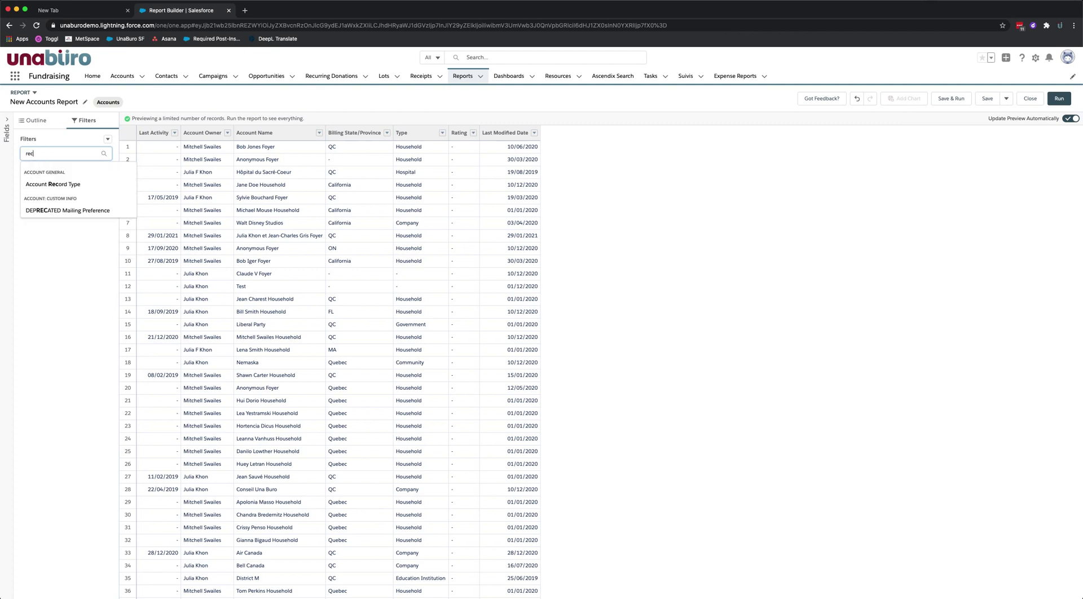
click(50, 185)
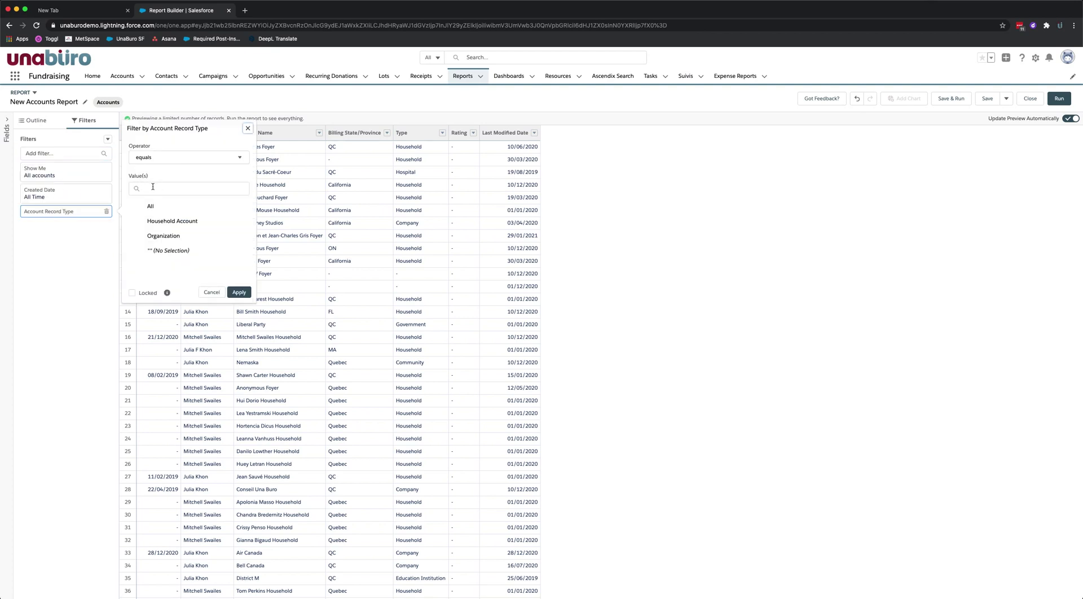
click(165, 222)
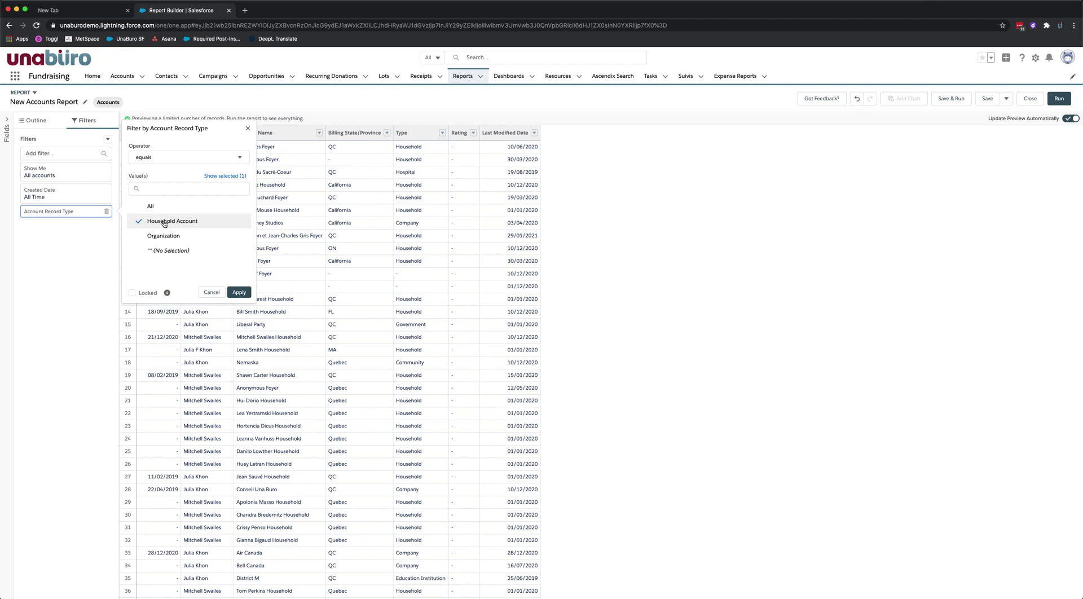
click(238, 293)
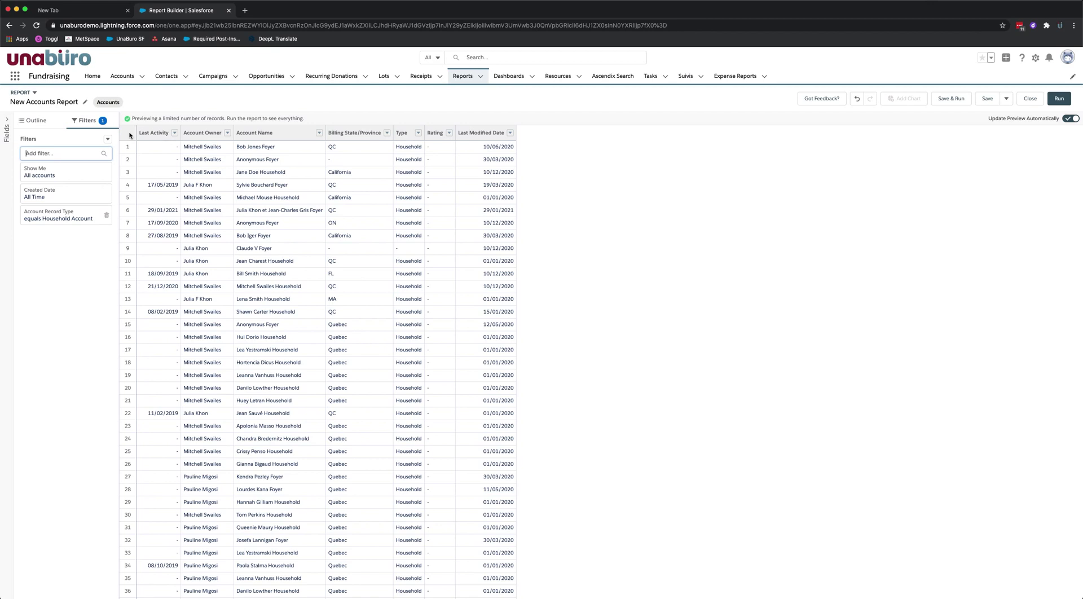
Step: Remove the Last Activity, Last Modified Date, Rating and Type columns from the report
click(34, 121)
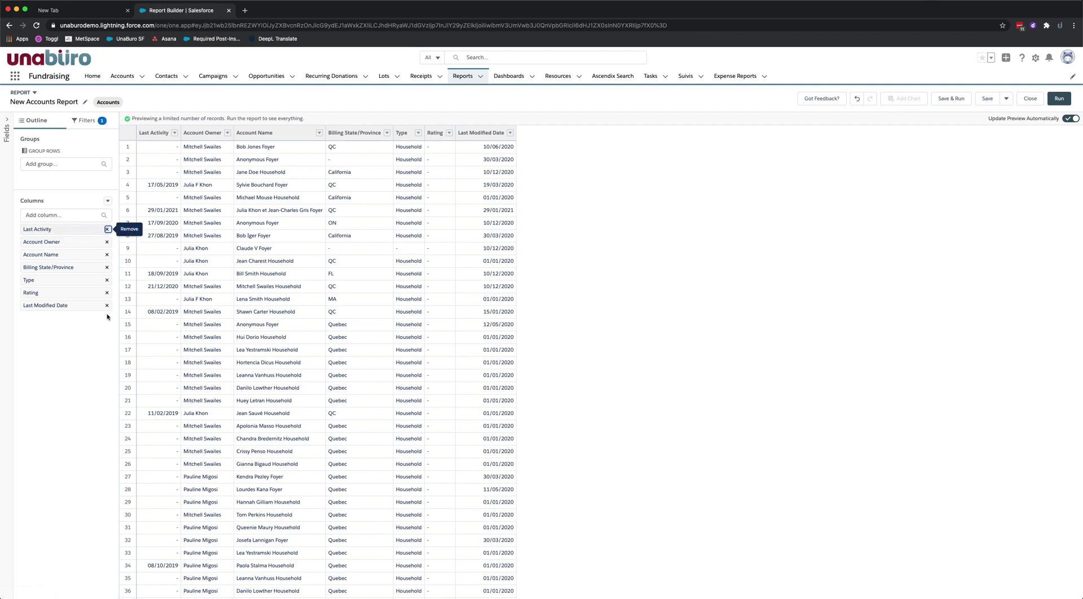
click(107, 230)
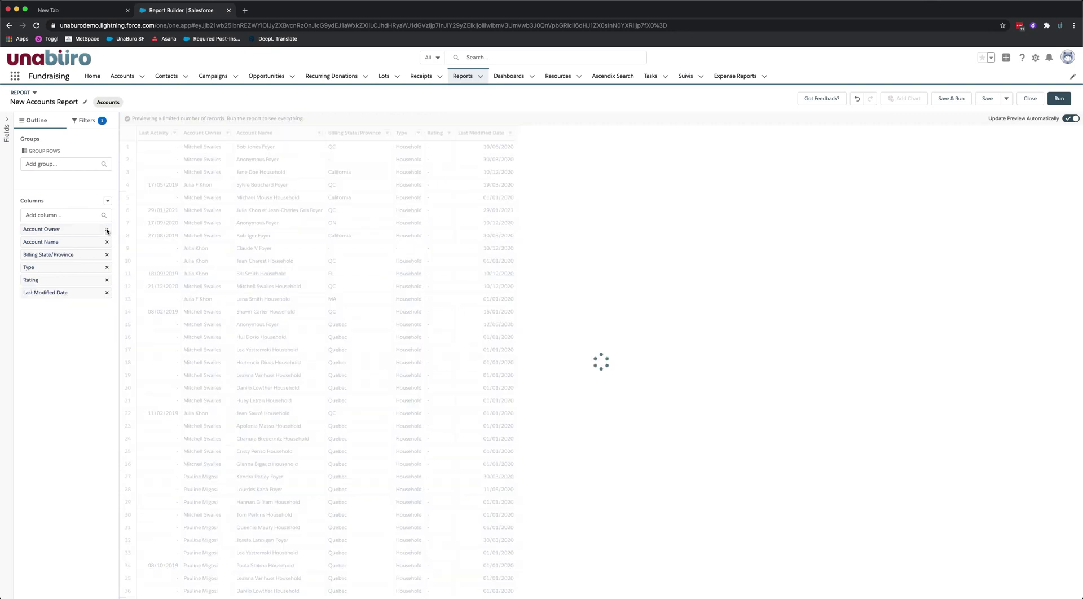
click(107, 293)
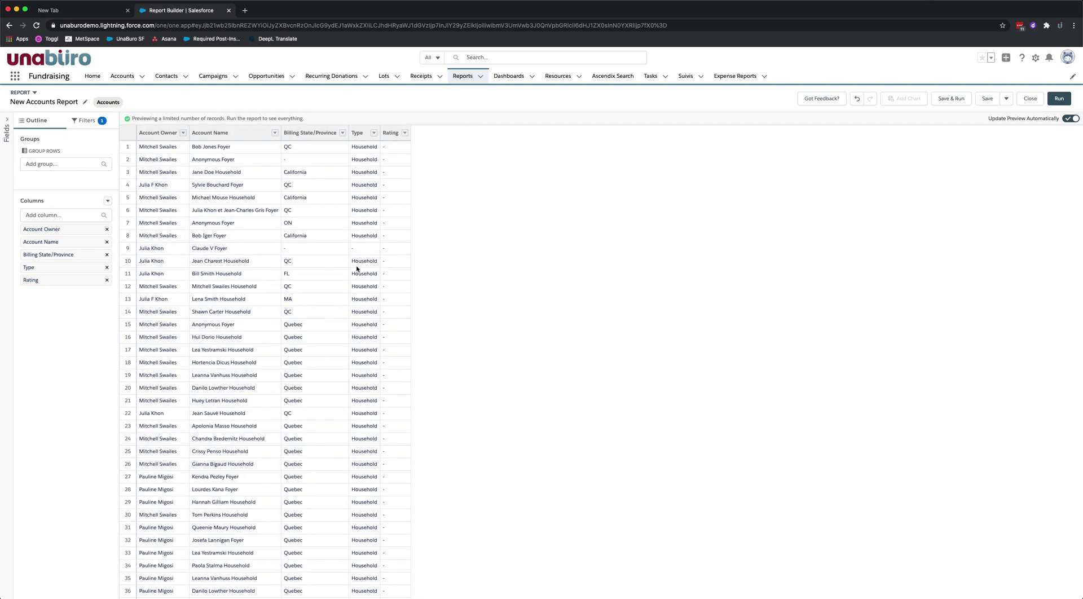
click(107, 280)
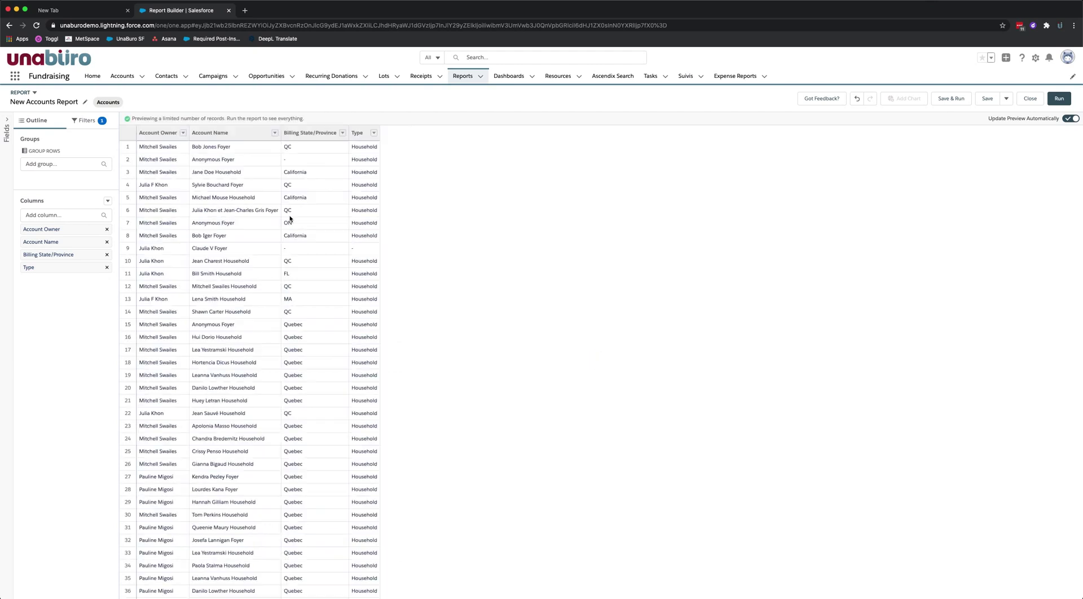
scroll(373, 250, down, 2)
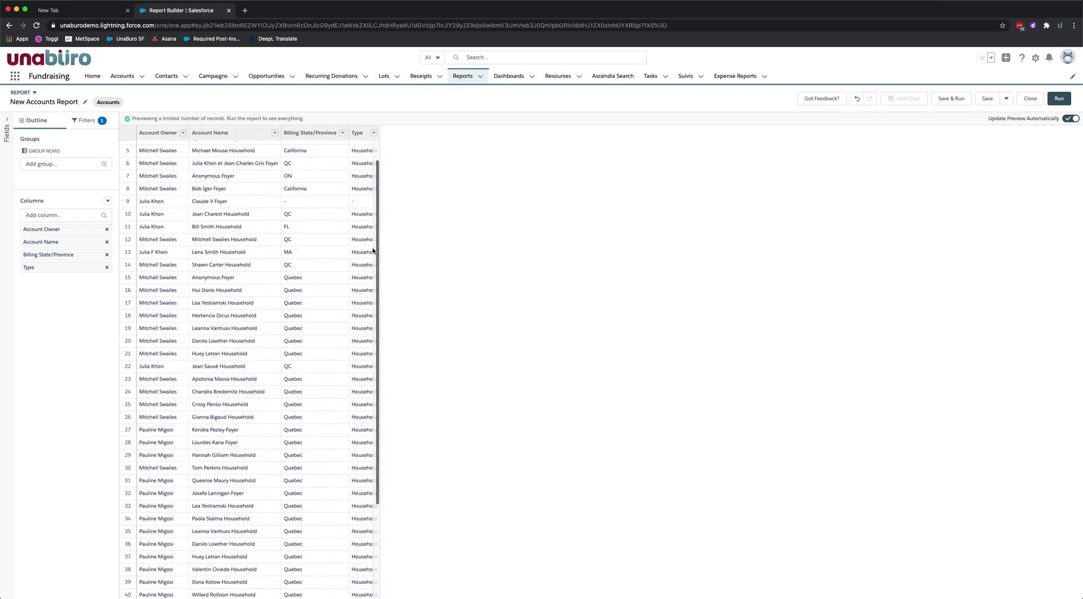
scroll(373, 250, up, 2)
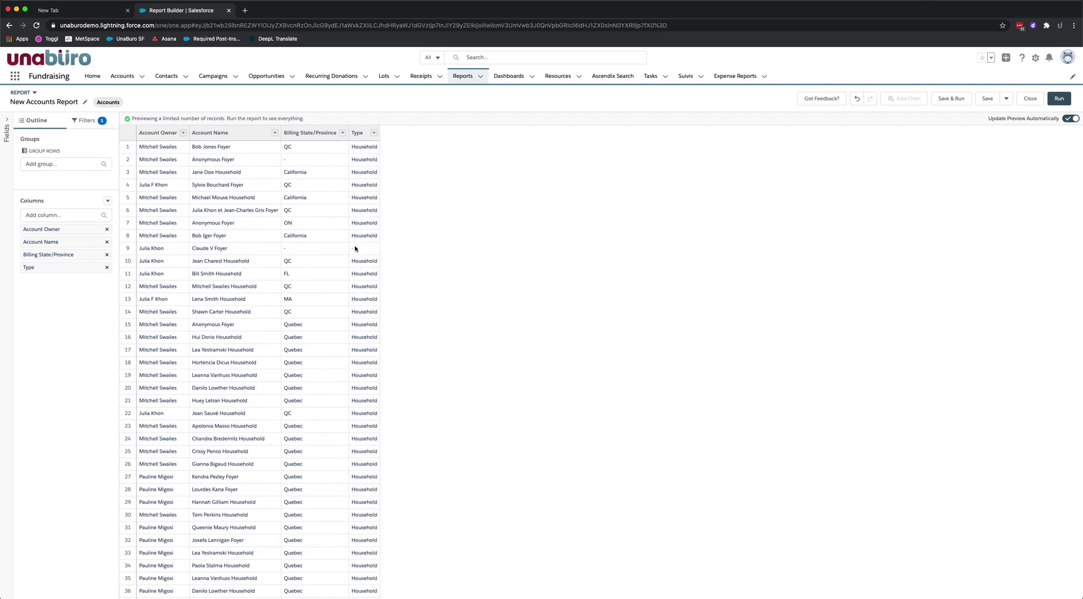
click(107, 268)
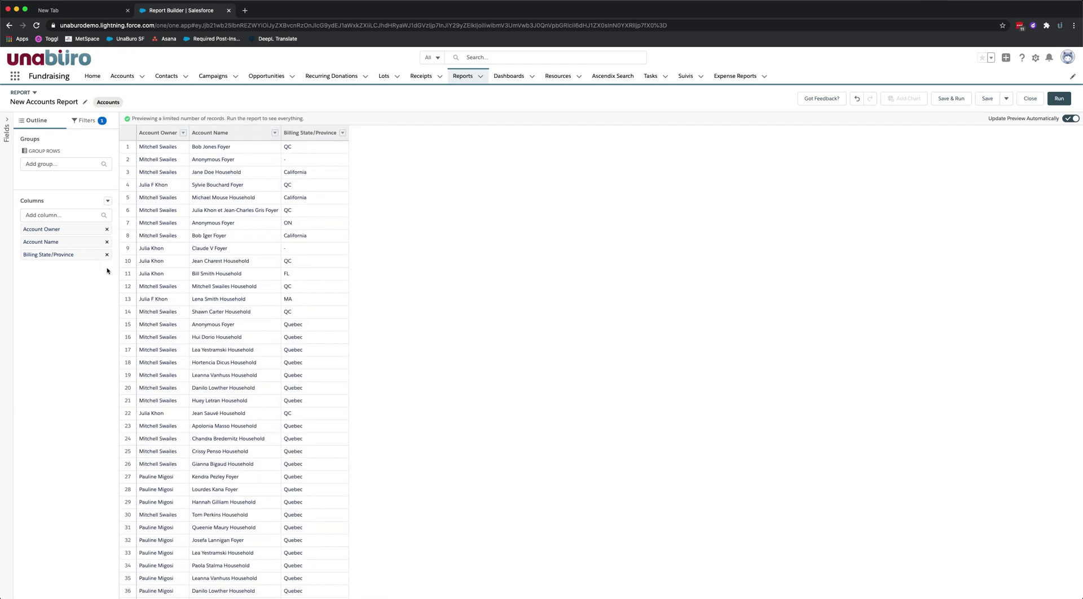
Step: Add the Phone field as a column following Billing State/Province
click(63, 215)
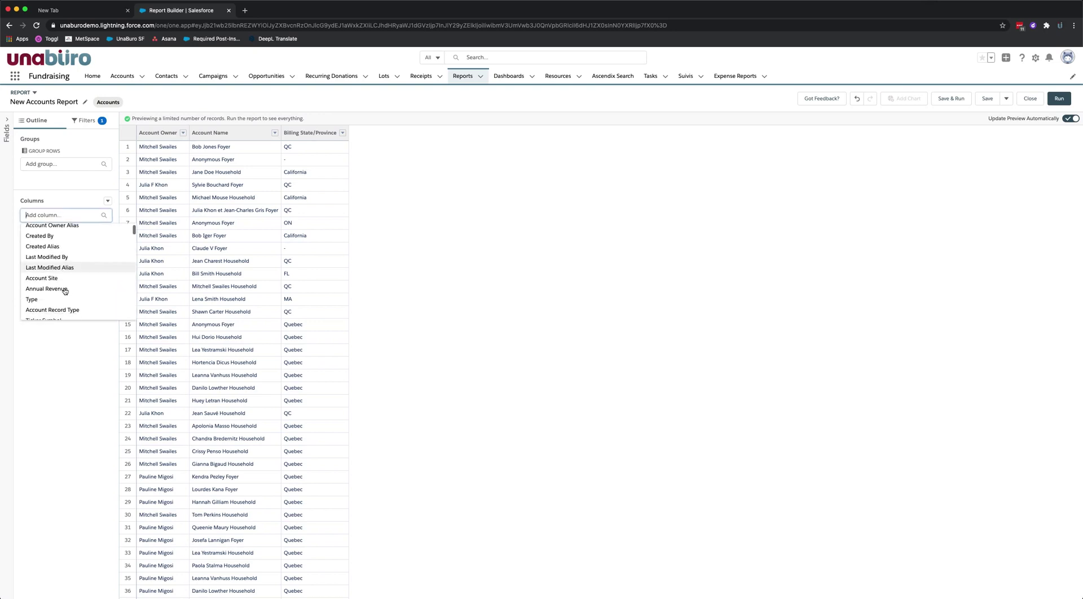
scroll(65, 289, up, 3)
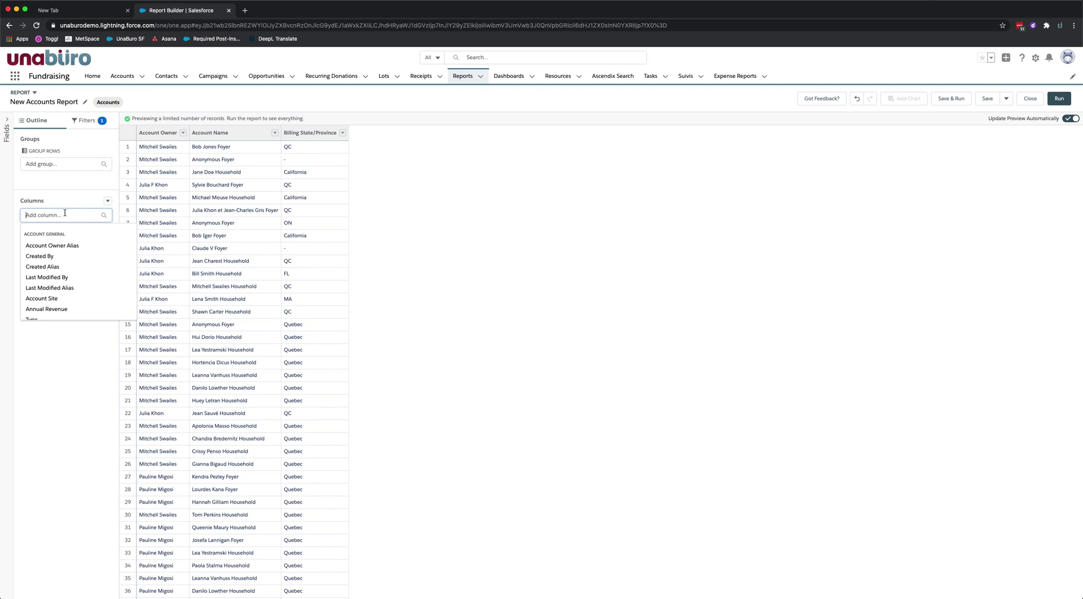
text(phone)
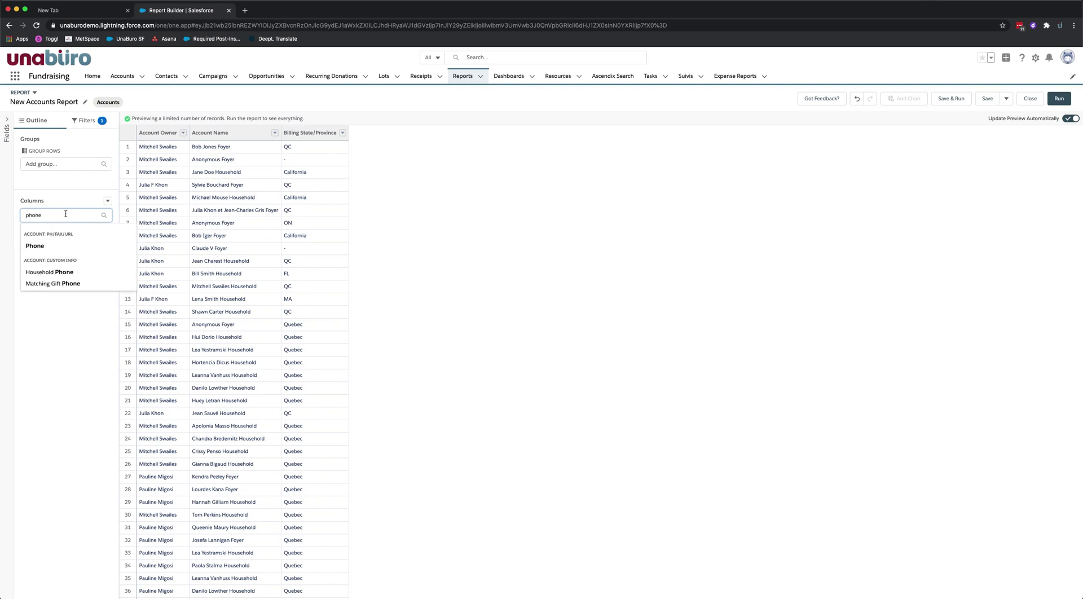
click(32, 248)
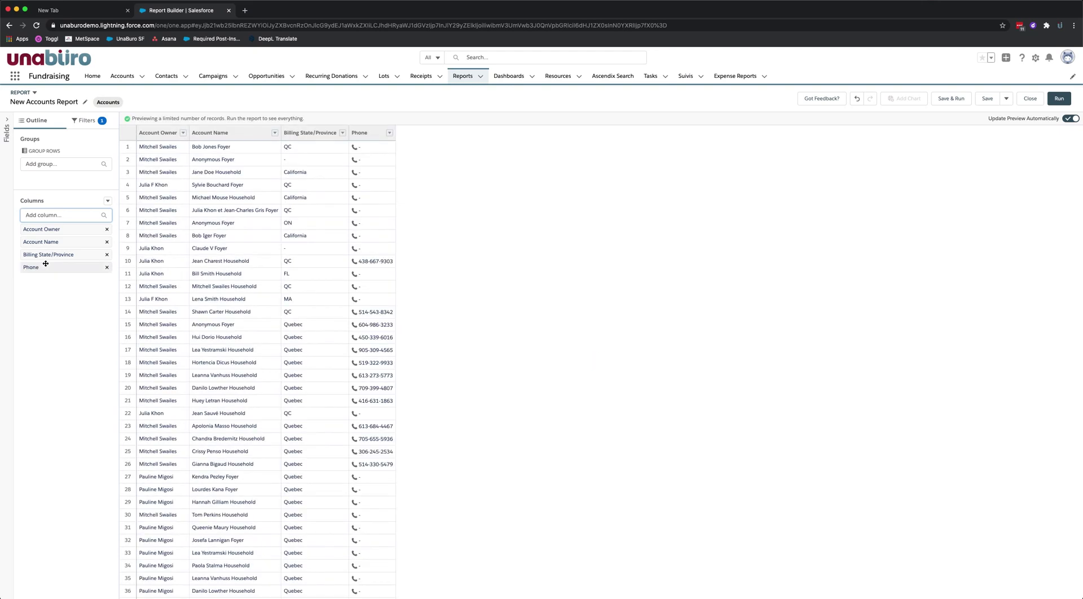
scroll(249, 393, down, 3)
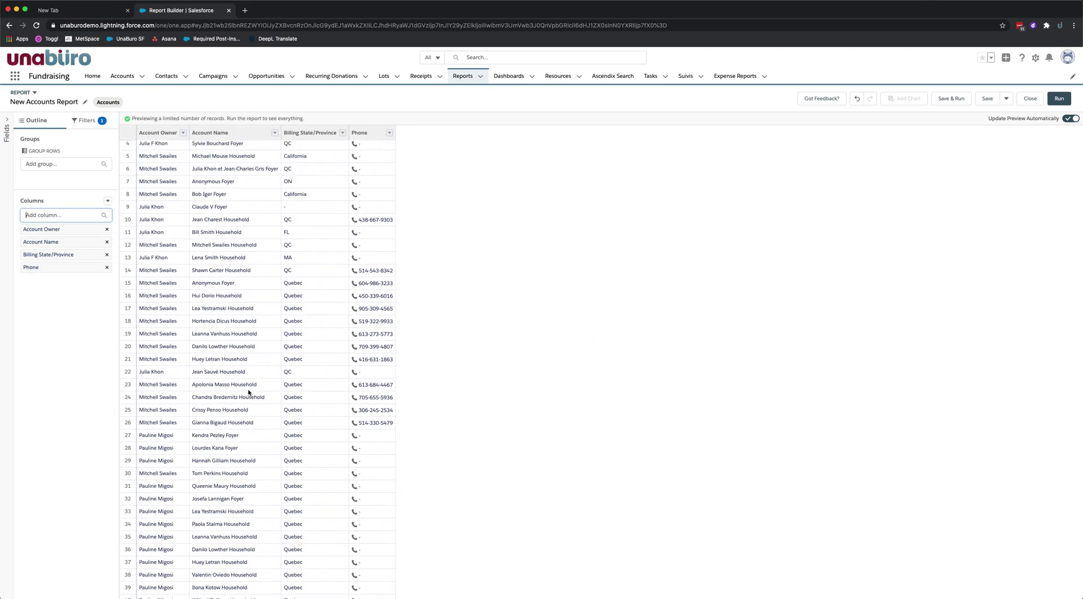
scroll(249, 393, up, 3)
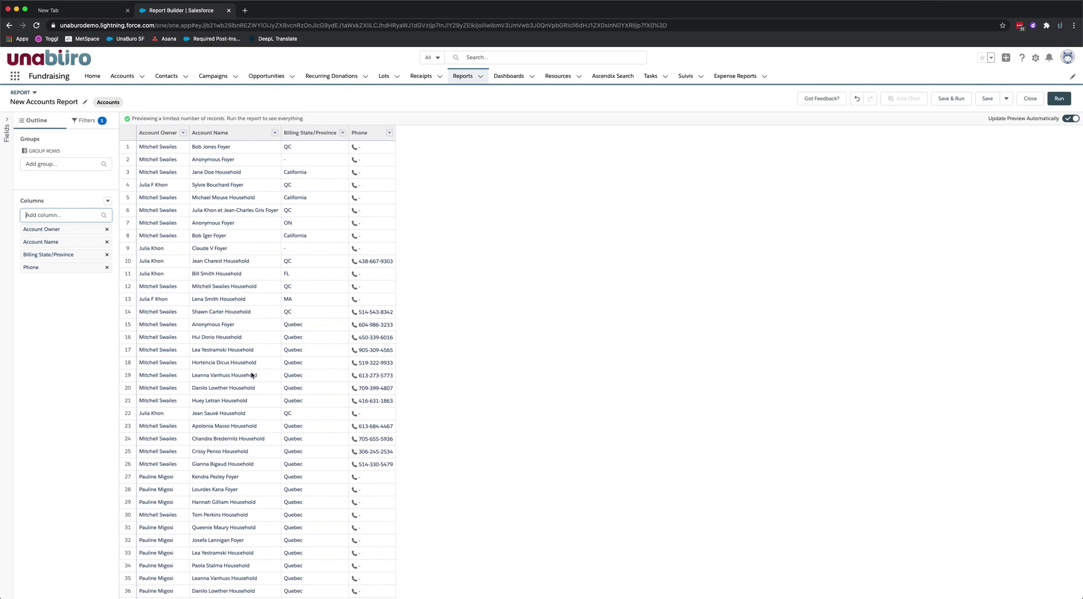
scroll(214, 474, down, 1)
scroll(220, 428, up, 1)
click(6, 122)
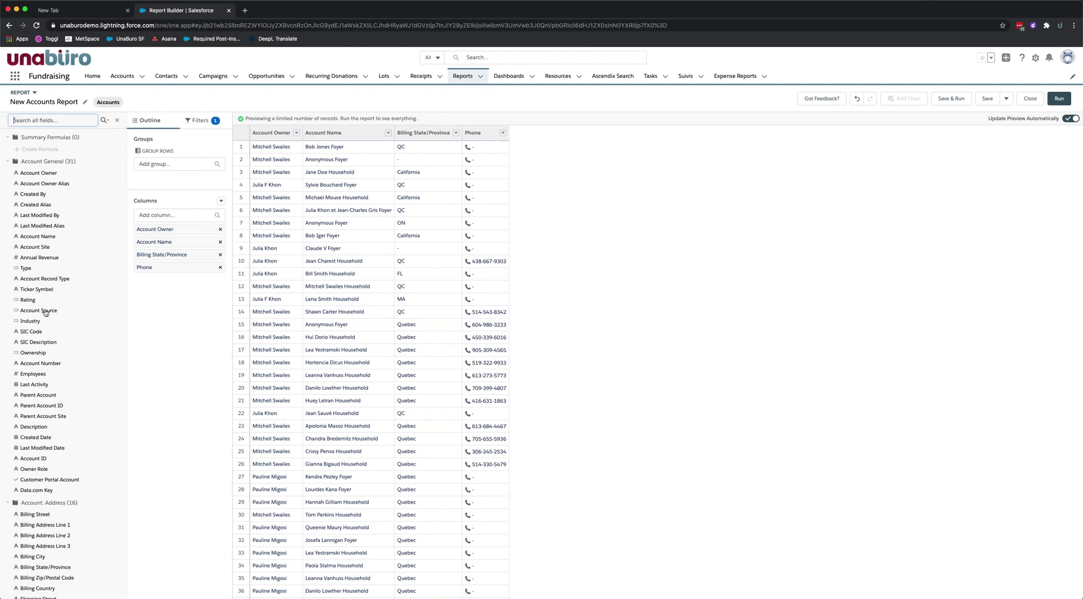
Step: Add Billing Street from the Account: Address fields as a report column
scroll(45, 313, down, 5)
scroll(45, 313, down, 5)
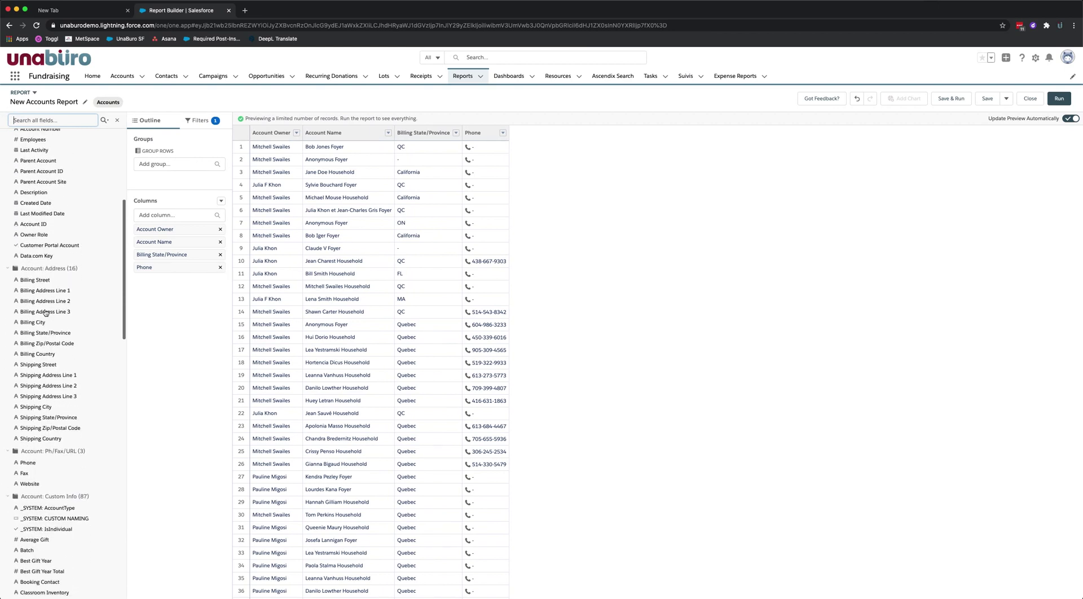
scroll(46, 312, down, 3)
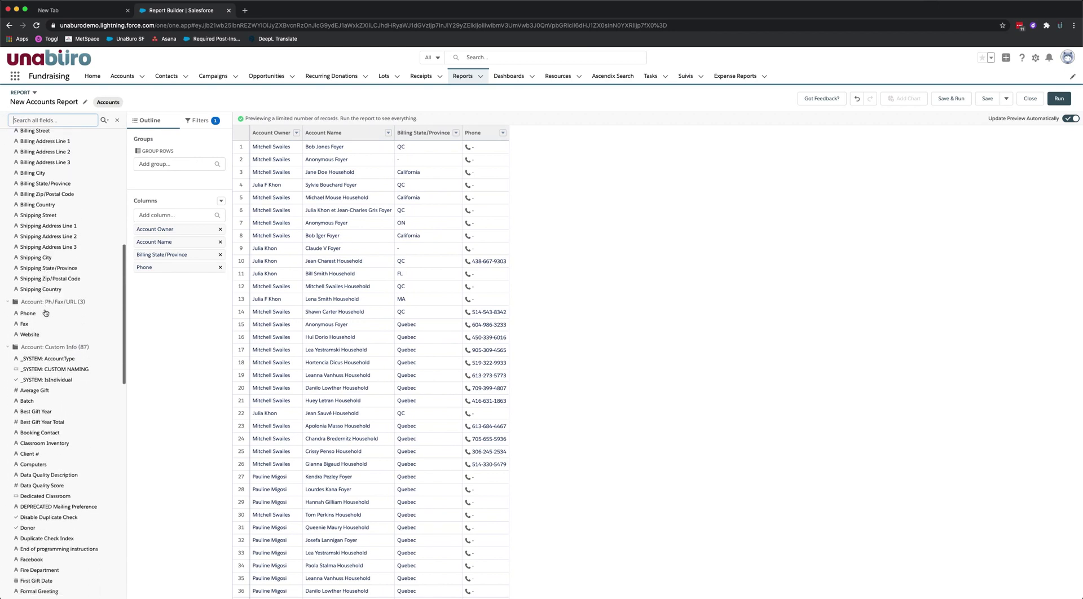
scroll(45, 312, up, 1)
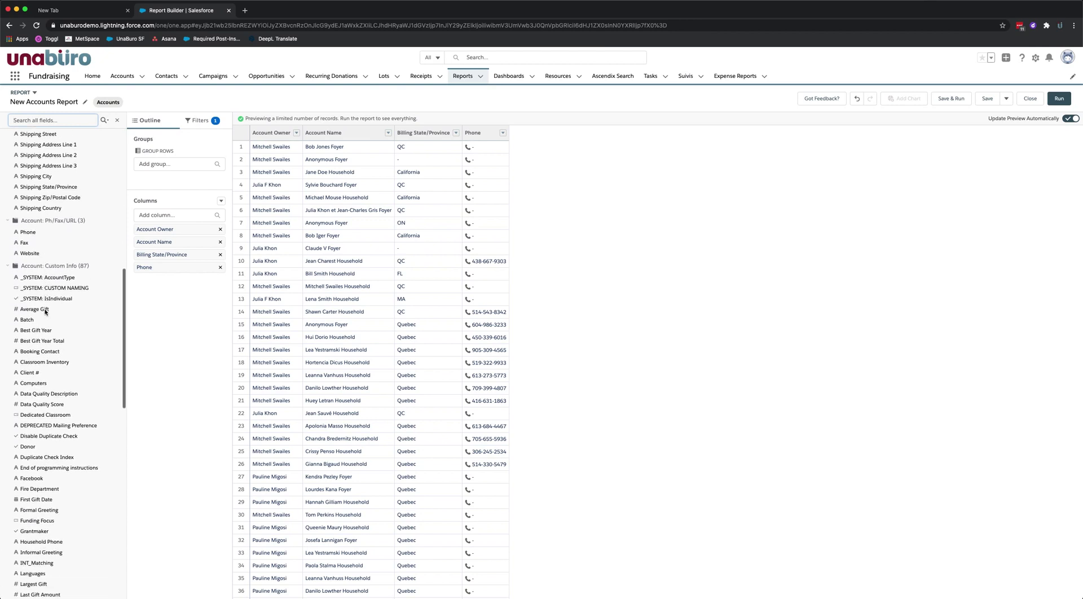
scroll(46, 312, up, 5)
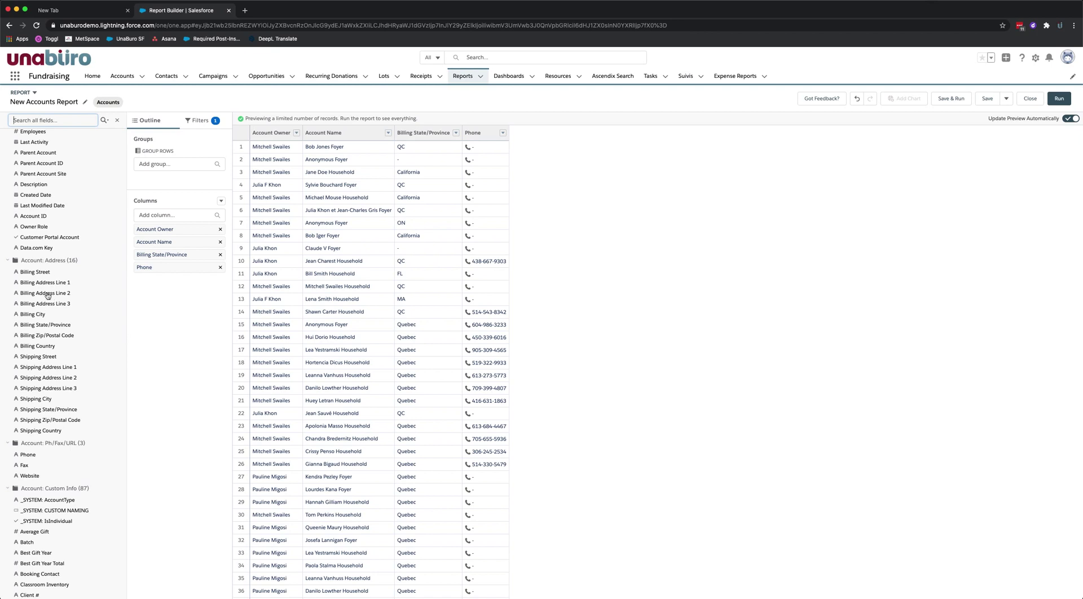
click(44, 283)
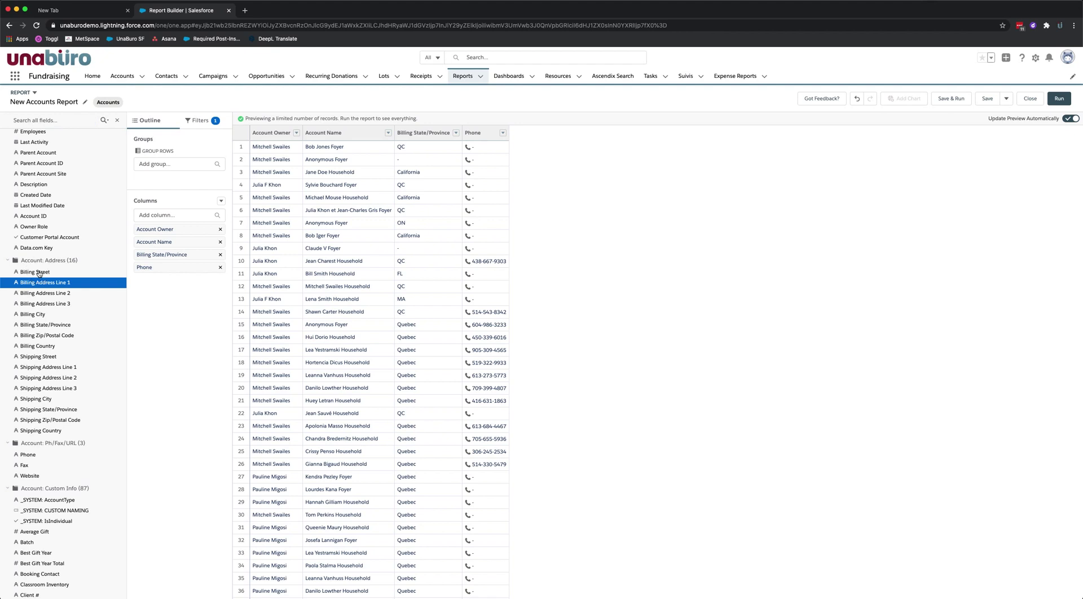
double_click(35, 273)
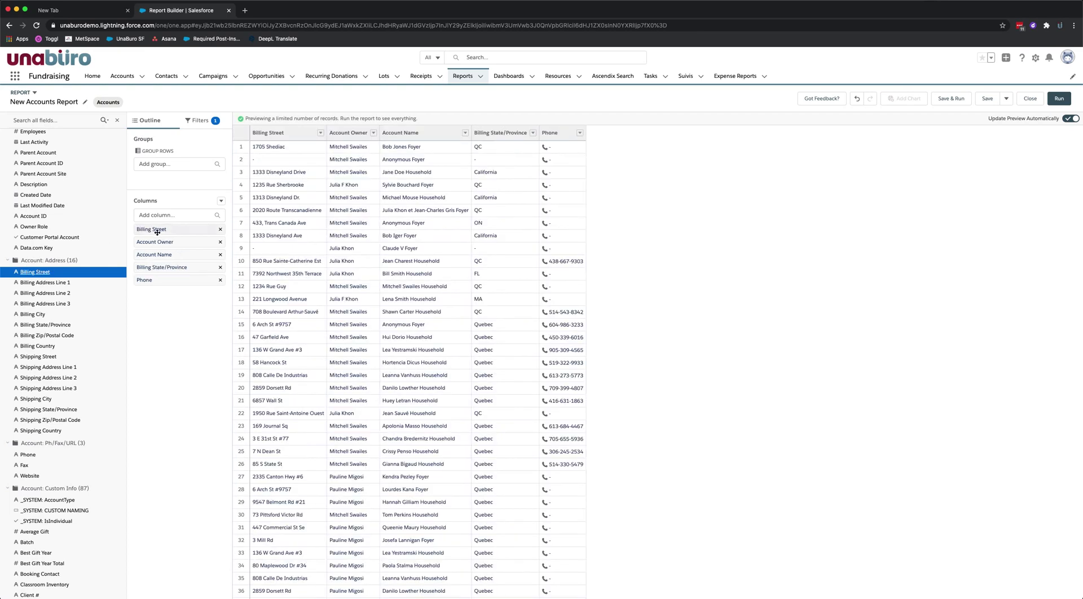
drag(157, 232, 165, 241)
click(163, 243)
Step: Move Account Name to the top of the Columns list and hide the field list
mouse_move(164, 243)
mouse_down()
mouse_move(166, 254)
mouse_move(165, 227)
mouse_up()
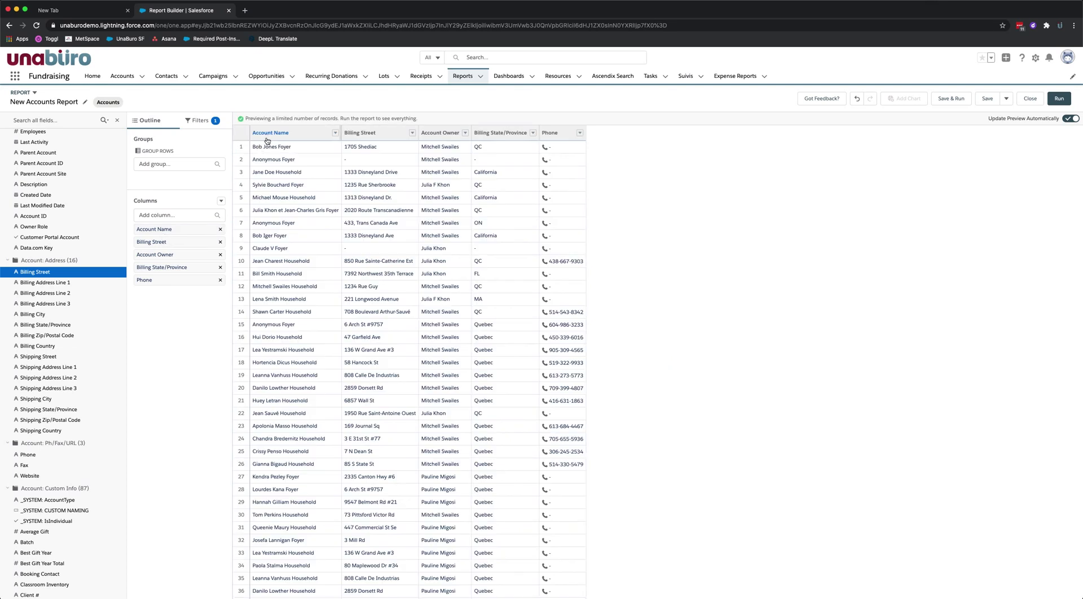
click(118, 122)
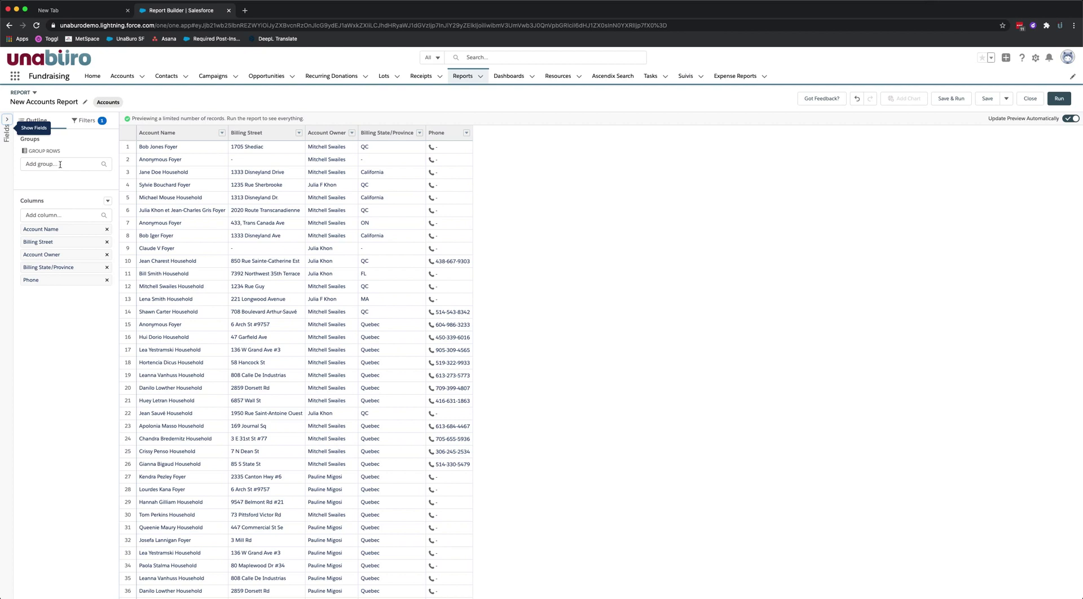
Step: Drag the Account Owner column into Group Rows to group the report by owner
click(60, 164)
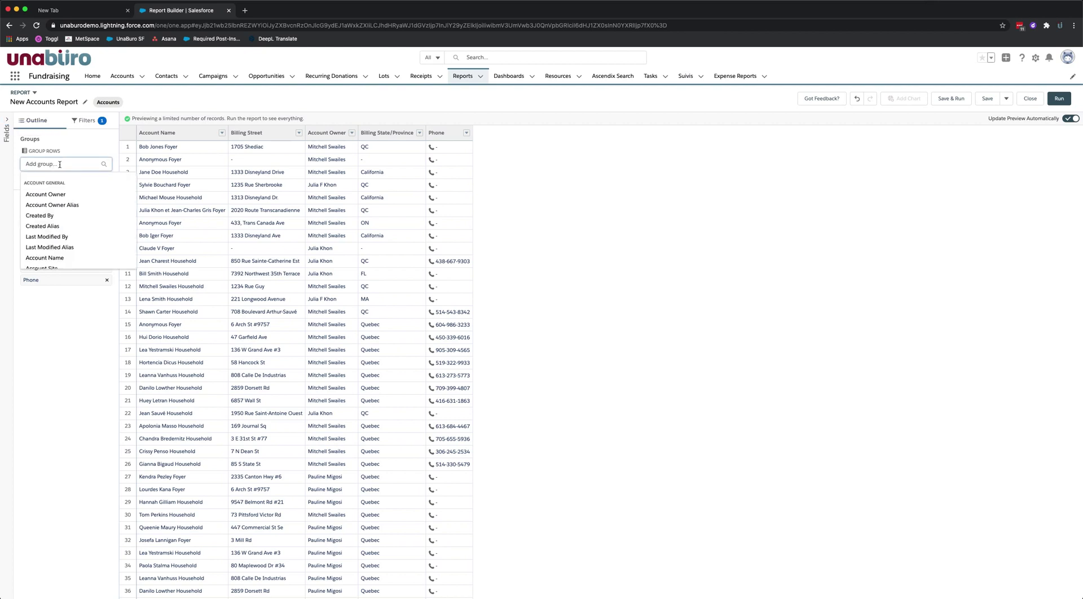
scroll(57, 207, down, 2)
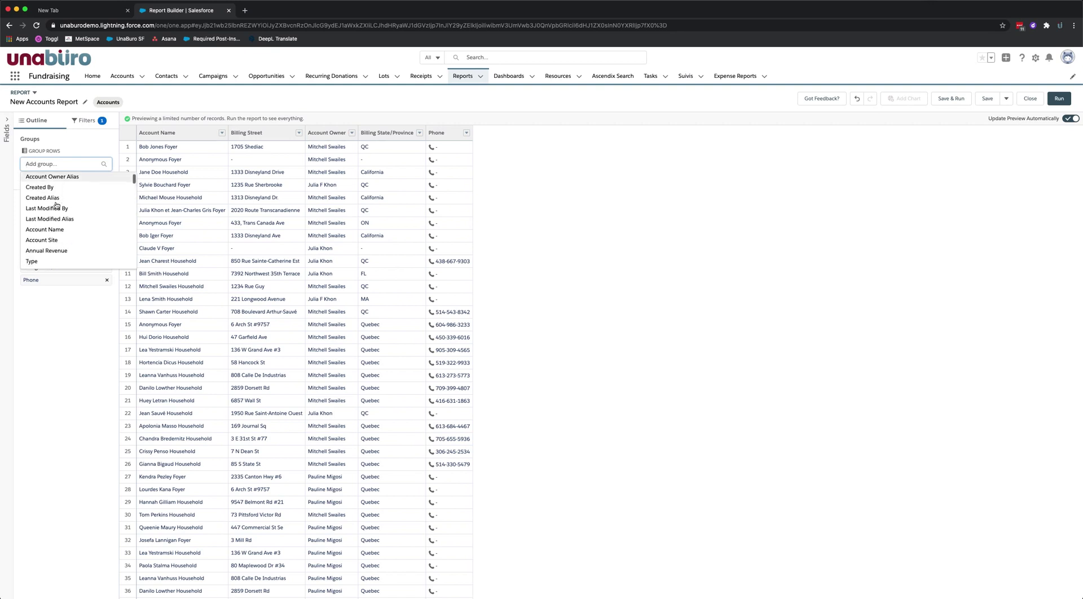
click(49, 325)
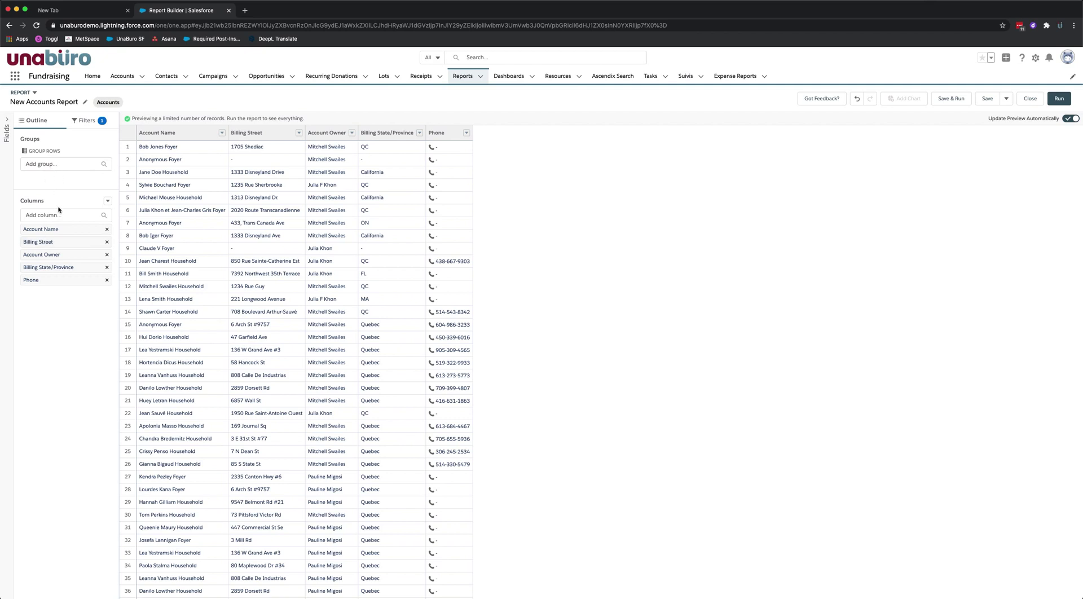
click(50, 166)
click(17, 184)
click(57, 255)
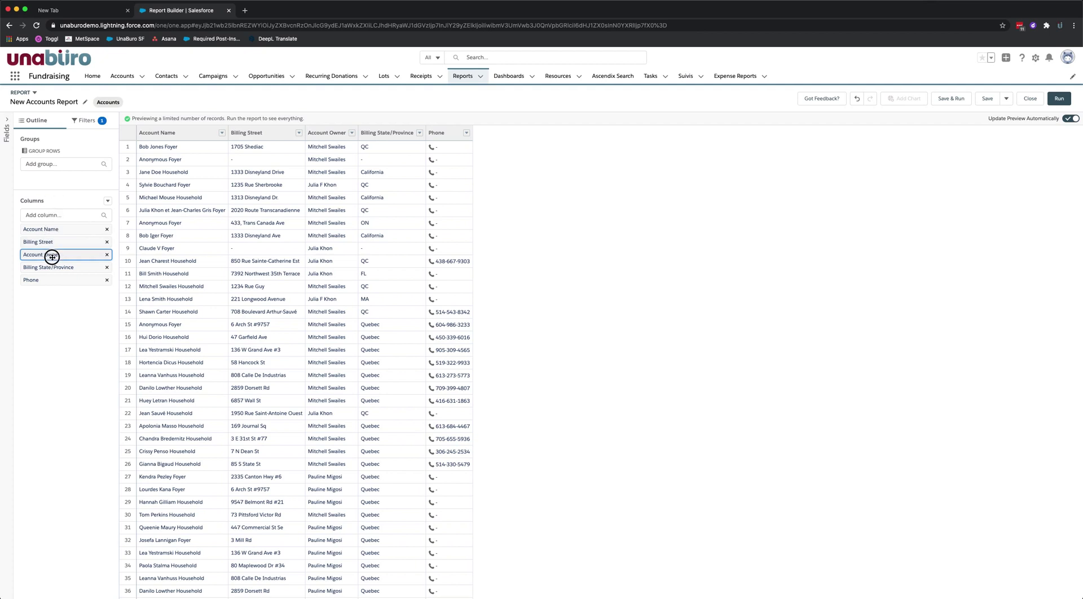
drag(52, 257, 60, 175)
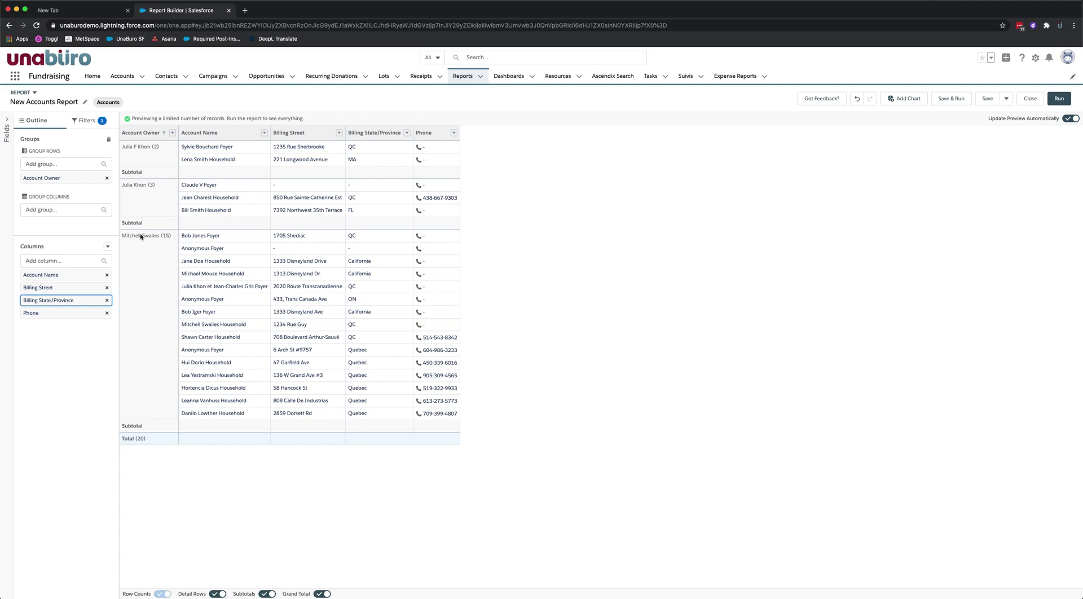
Step: Turn Subtotals off, then switch Detail Rows off and back on
click(266, 593)
click(267, 593)
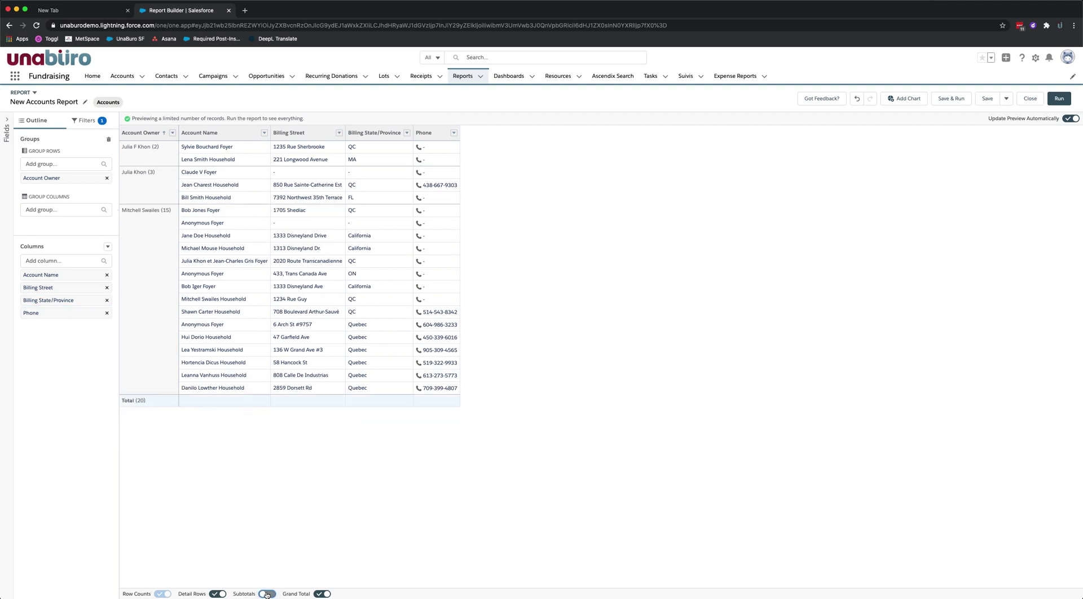
click(216, 595)
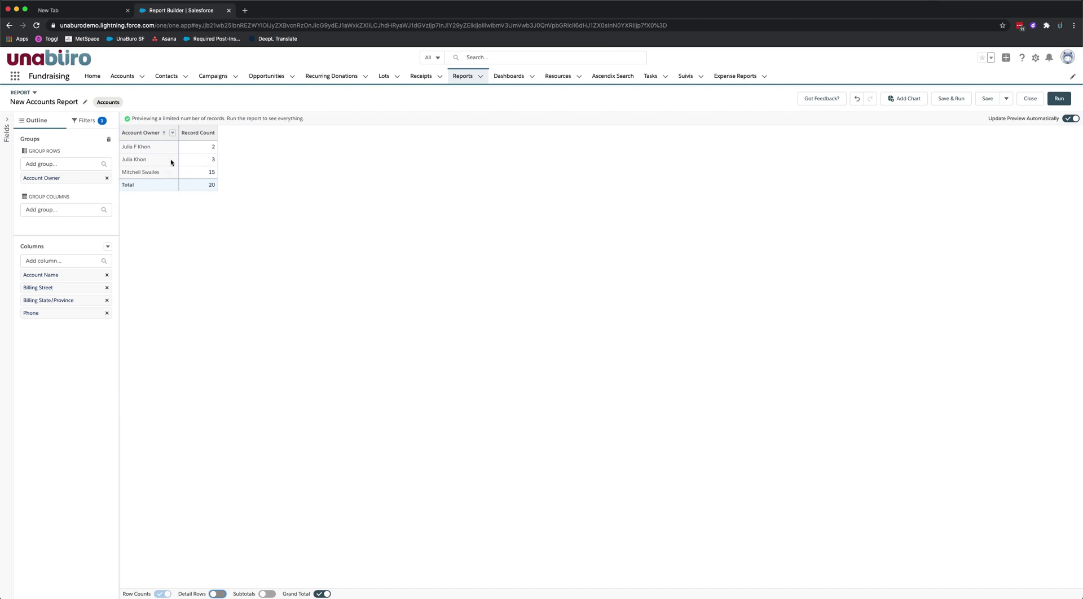
click(217, 593)
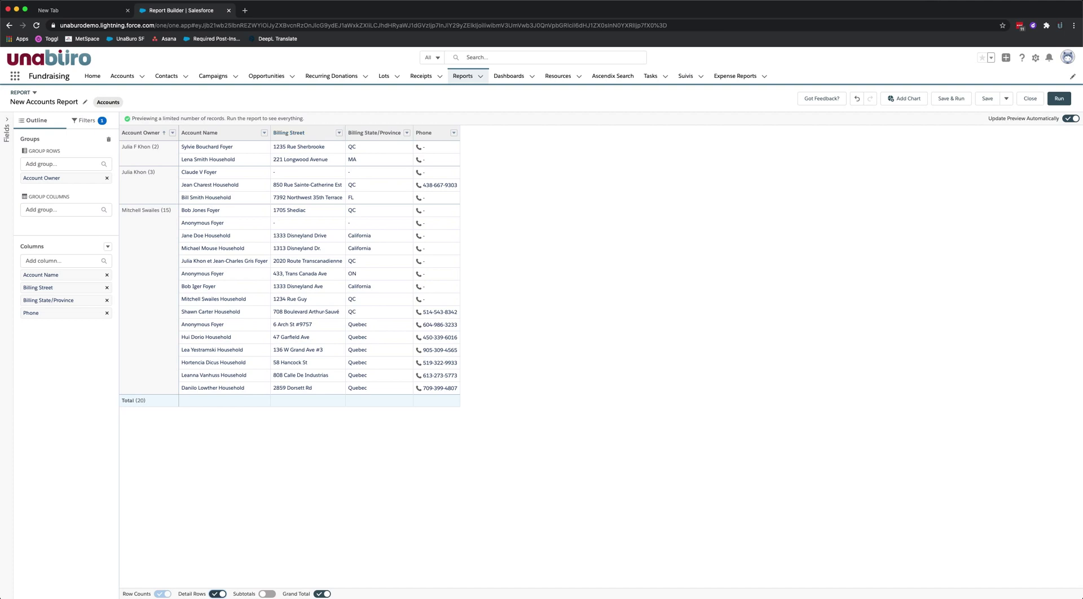
click(1061, 100)
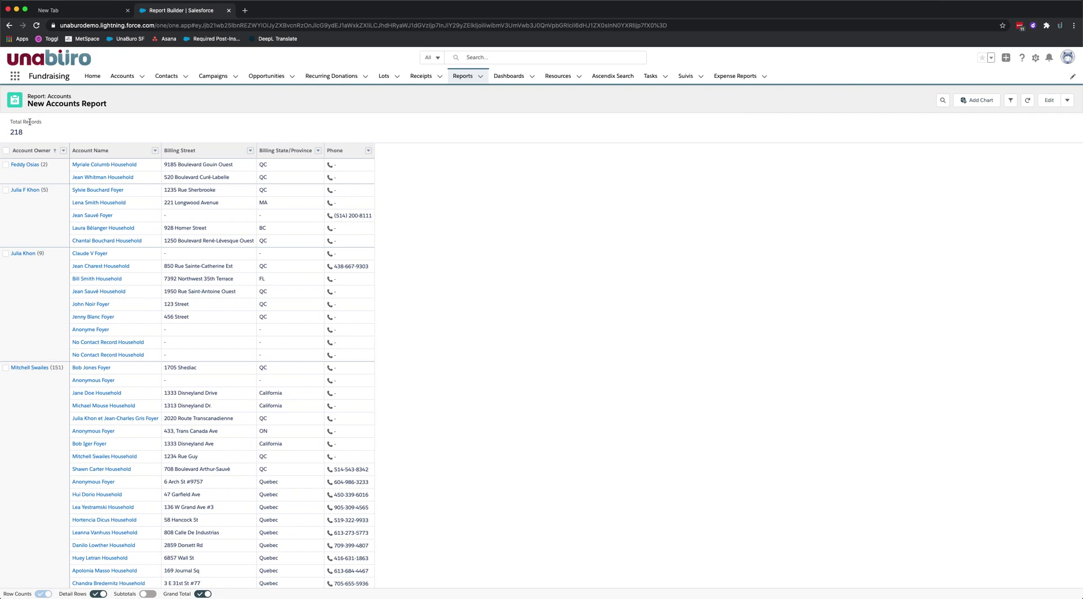
scroll(32, 136, down, 1)
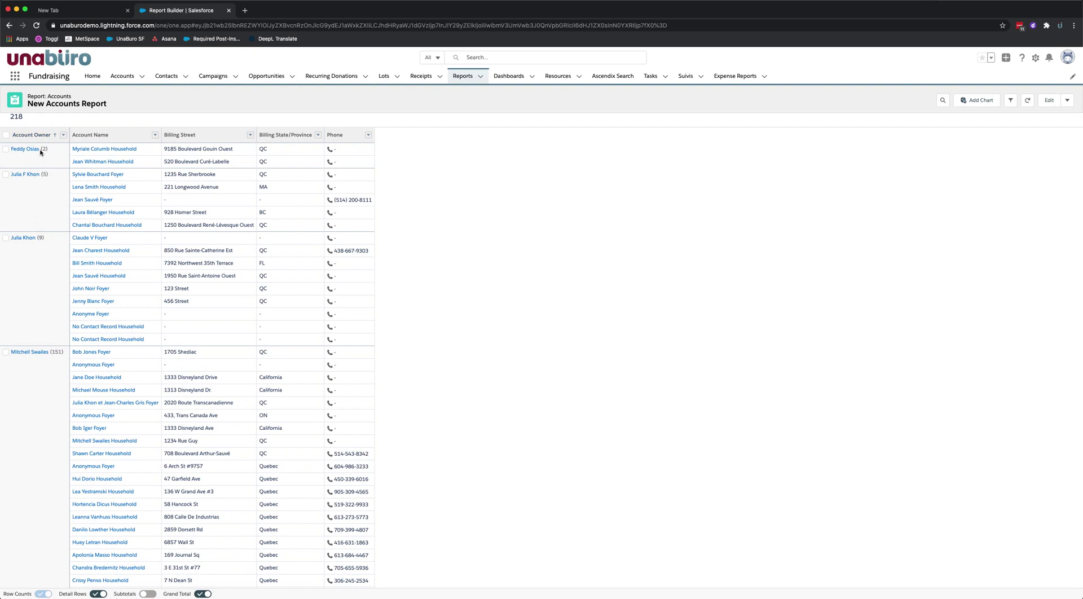
scroll(35, 189, down, 2)
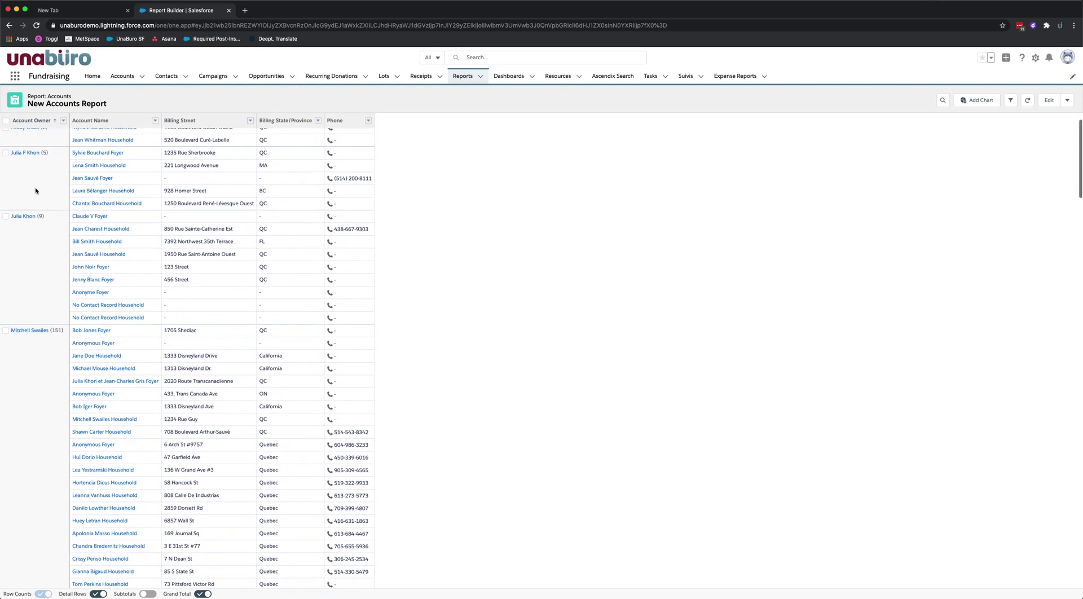
scroll(35, 187, up, 3)
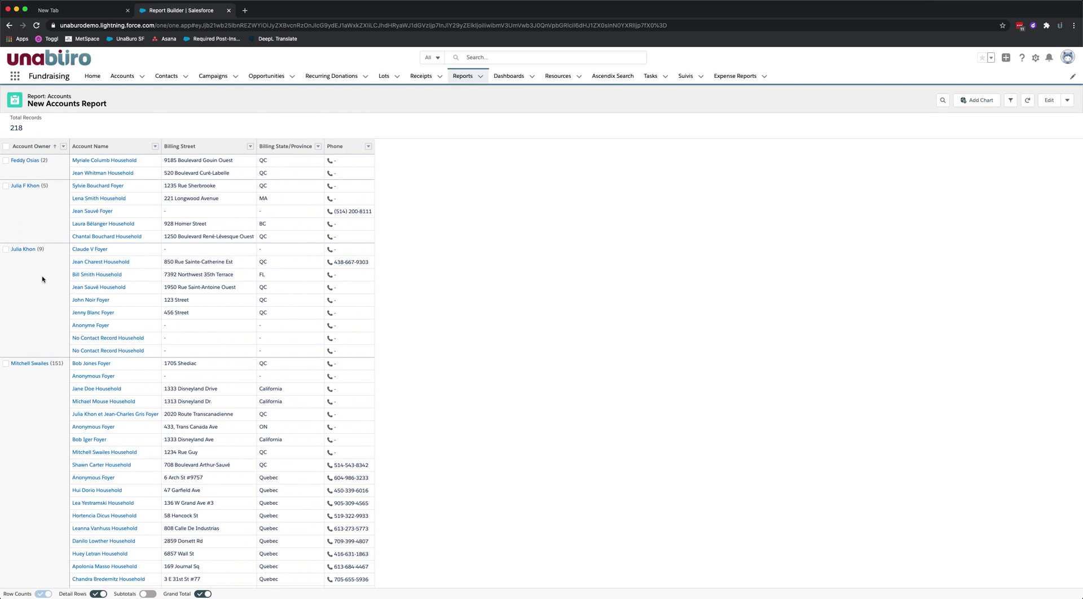
scroll(36, 254, down, 1)
scroll(36, 254, down, 1)
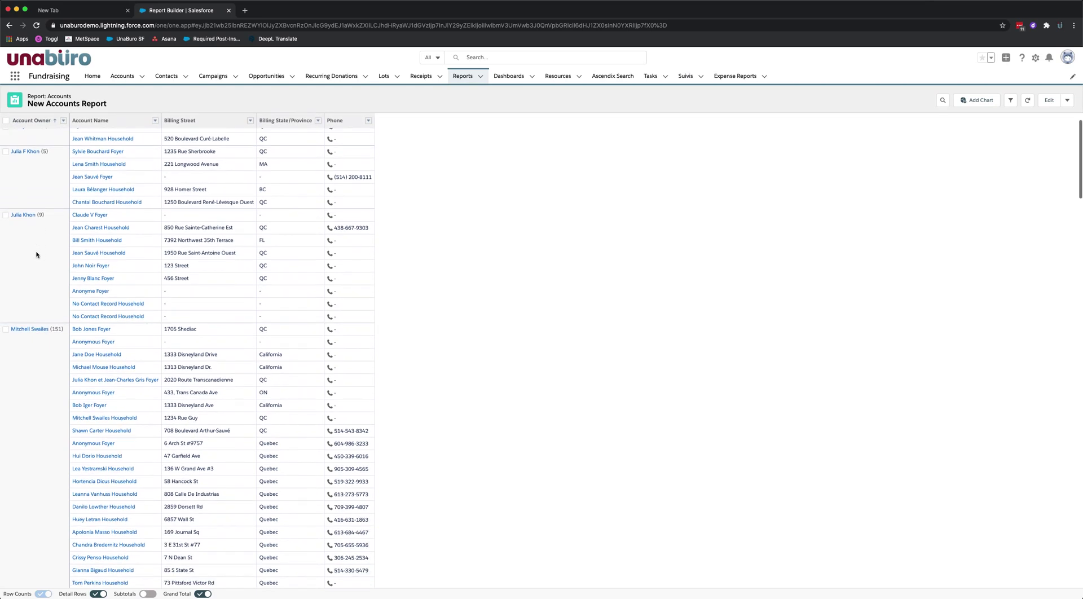
scroll(36, 254, up, 2)
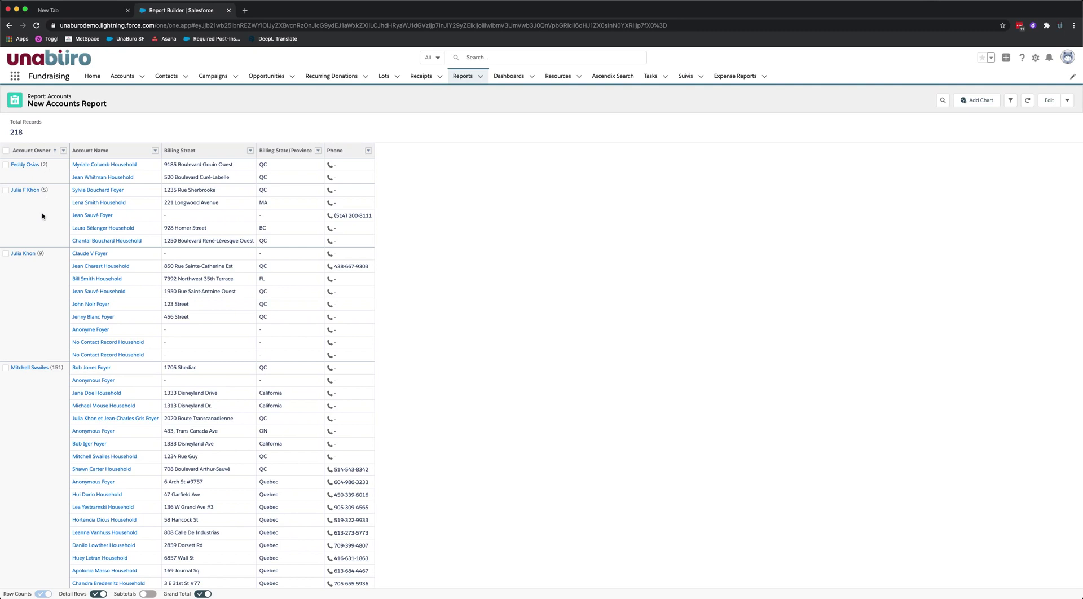
scroll(39, 260, down, 2)
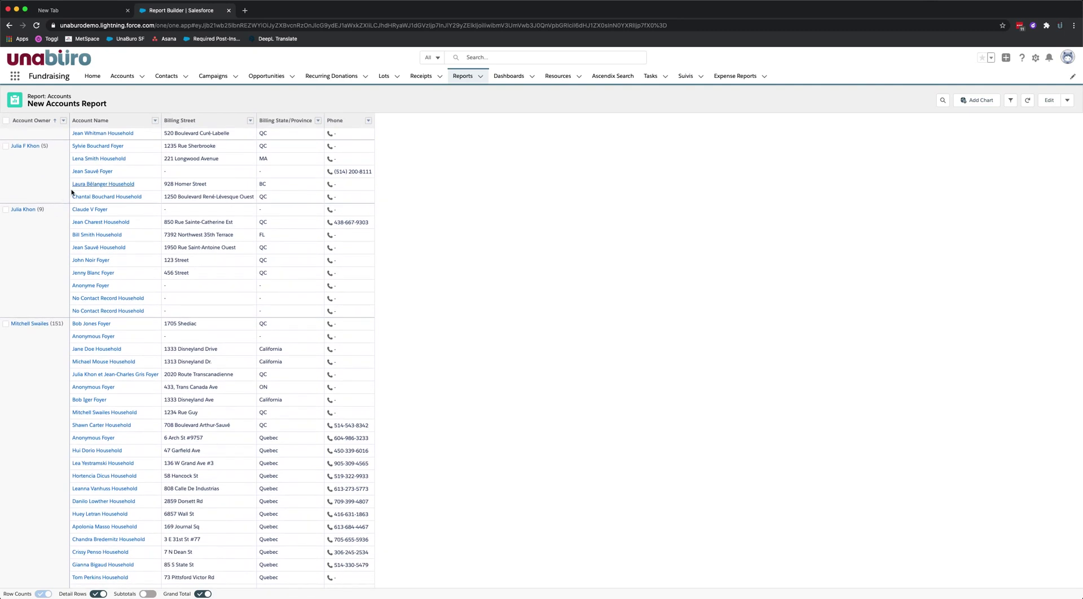
scroll(66, 306, down, 3)
scroll(65, 307, up, 5)
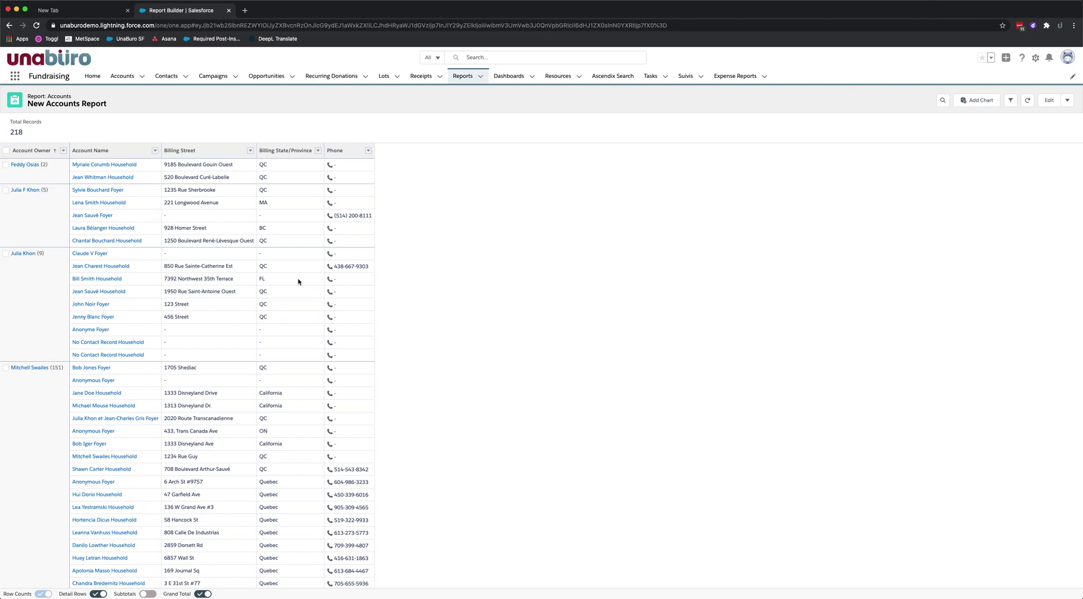
scroll(298, 280, down, 1)
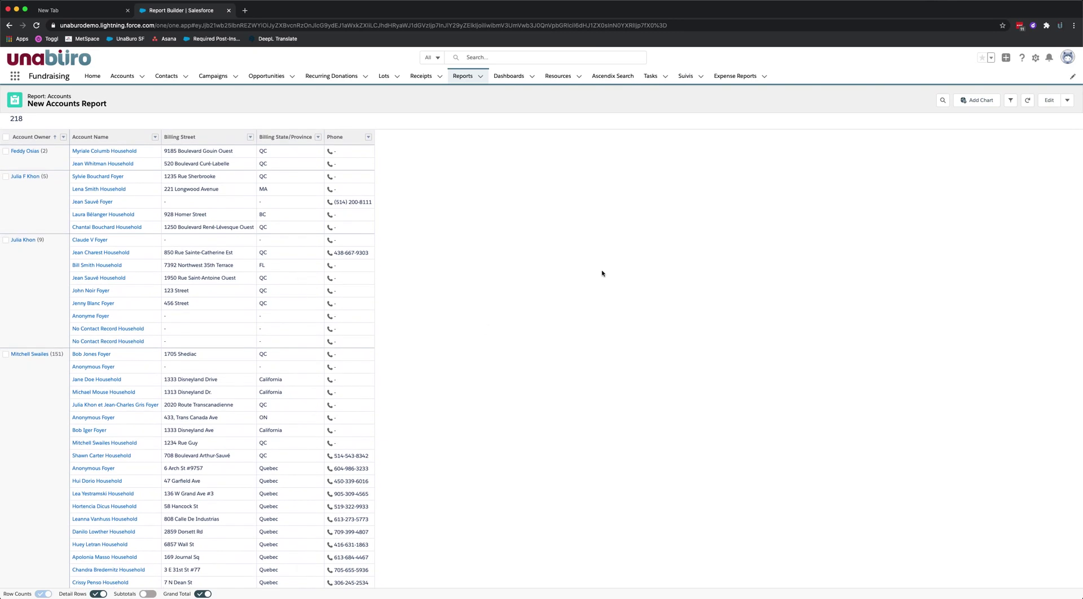
scroll(606, 269, up, 1)
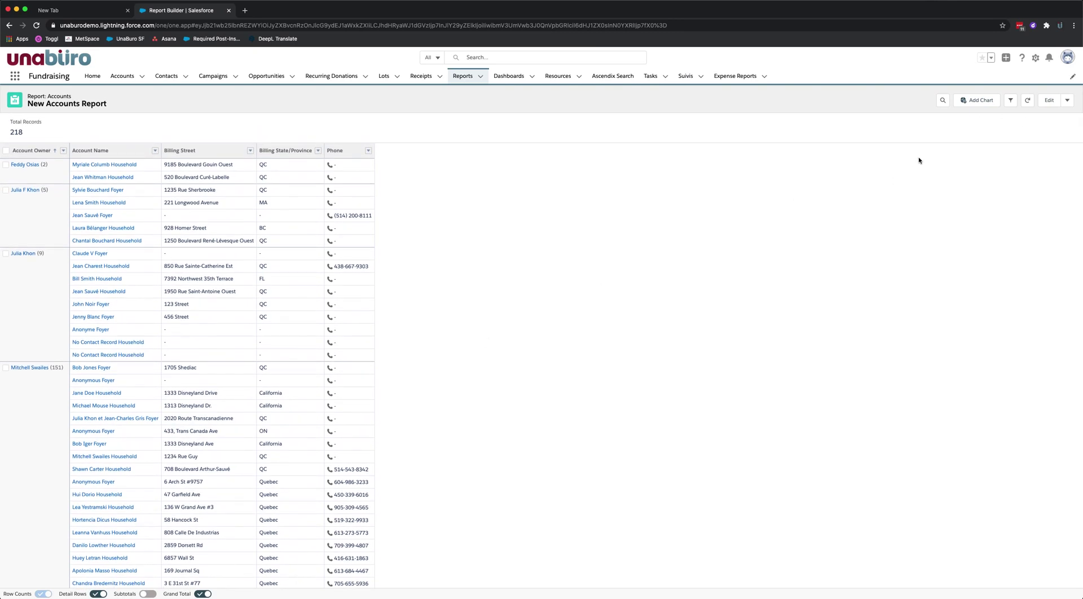
Step: Name the report 'All Accounts' with the description 'all accounts grouped by account owner'
click(1071, 105)
click(1059, 117)
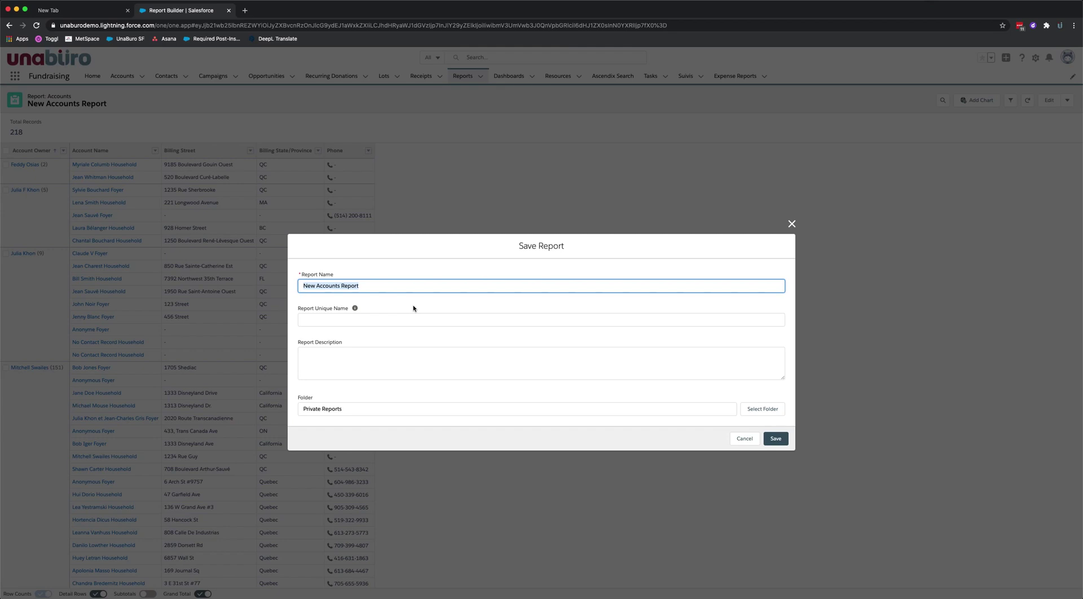
text(All Accounts)
click(387, 300)
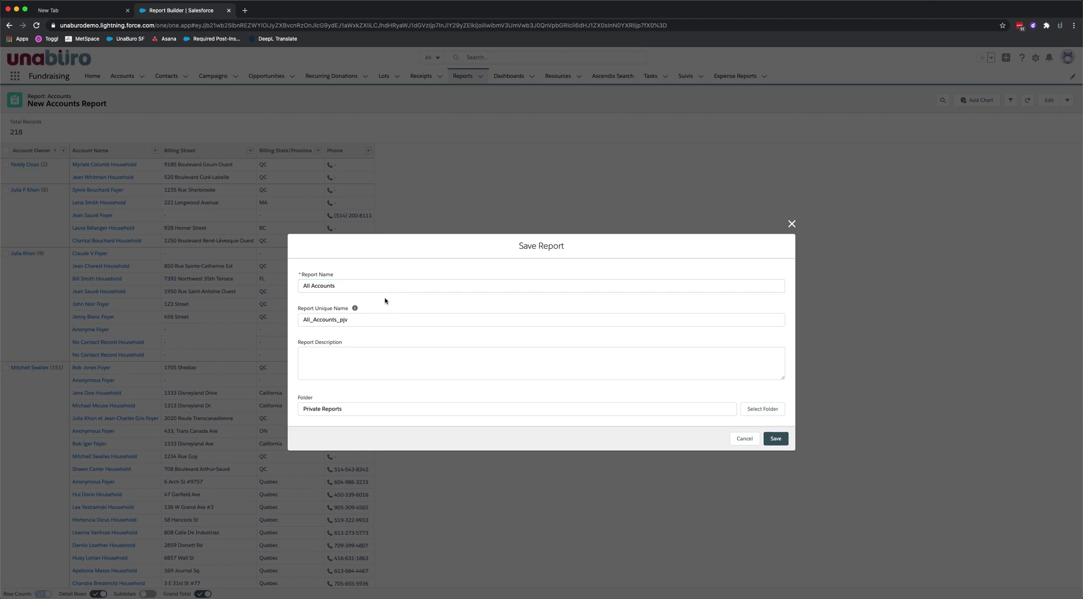
click(352, 366)
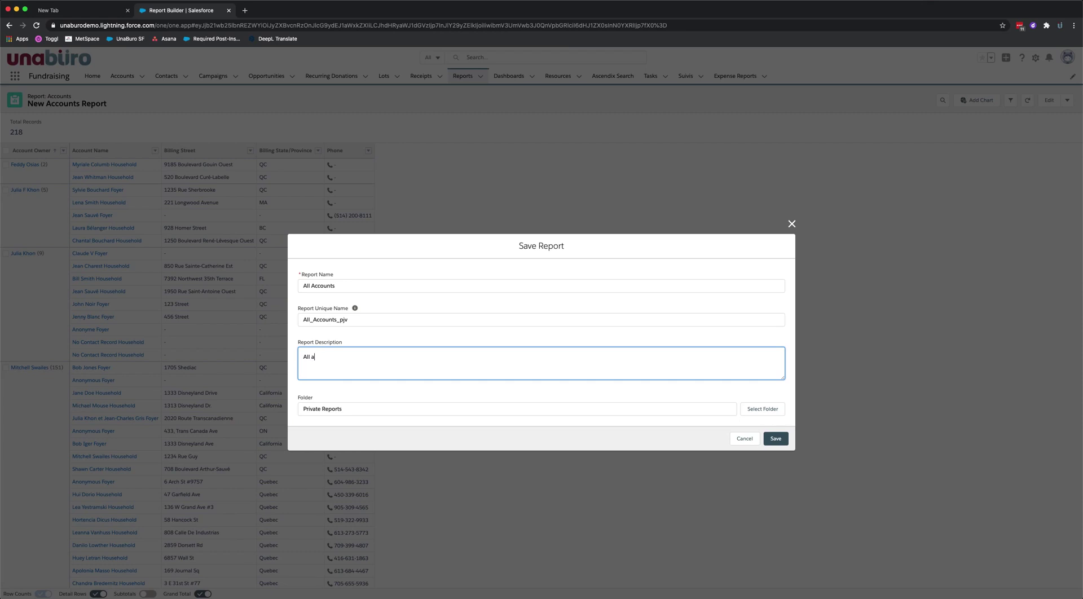
text(ccounts grouppeed by account owner)
click(567, 393)
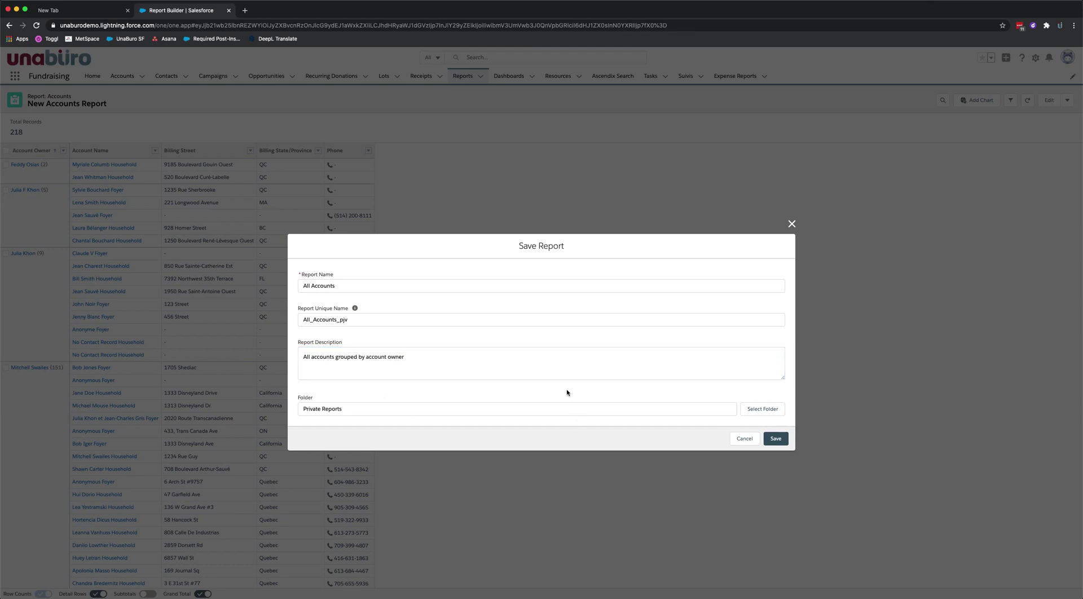
Step: Choose Public Reports as the destination folder and save the report
click(623, 410)
click(769, 413)
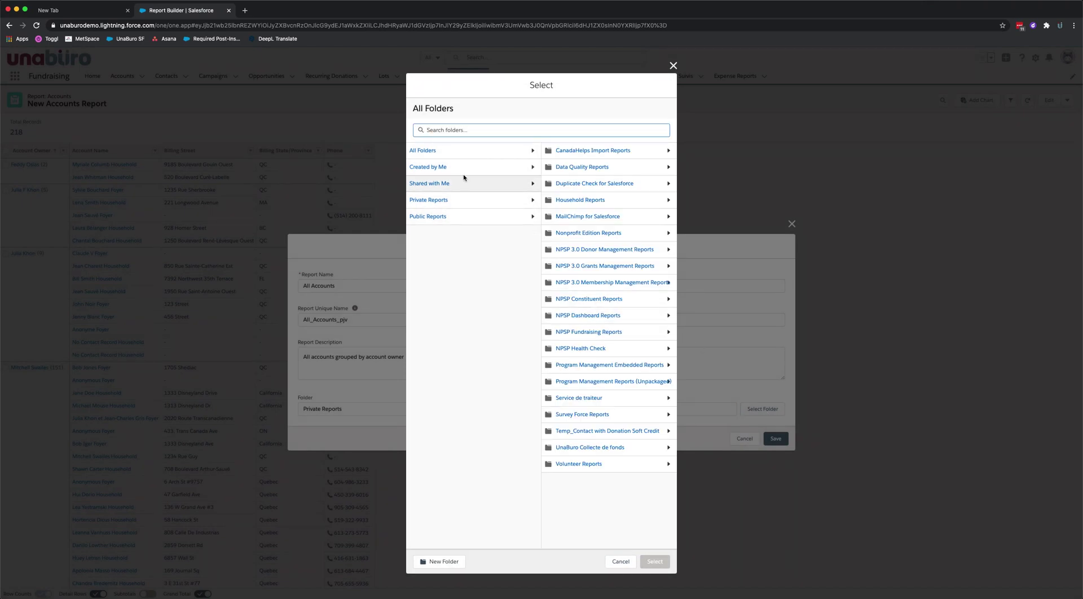
click(433, 218)
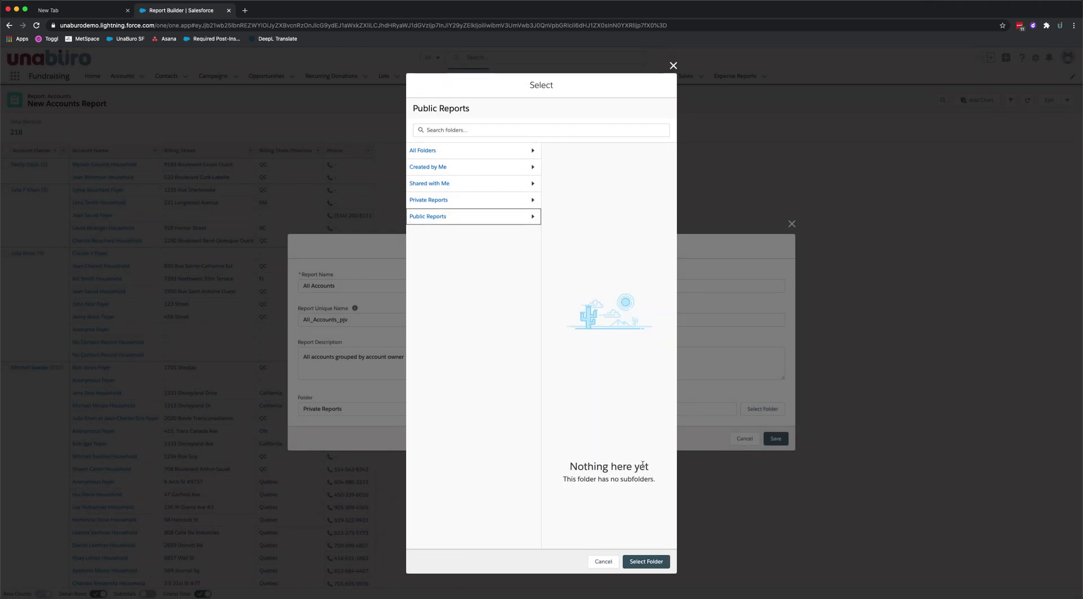
click(642, 564)
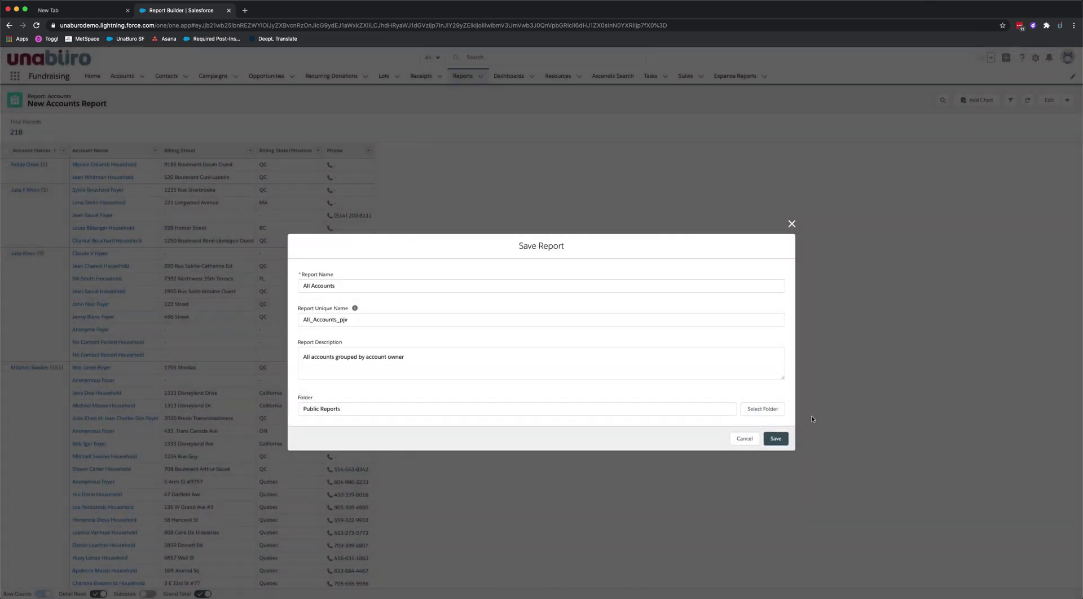
click(776, 439)
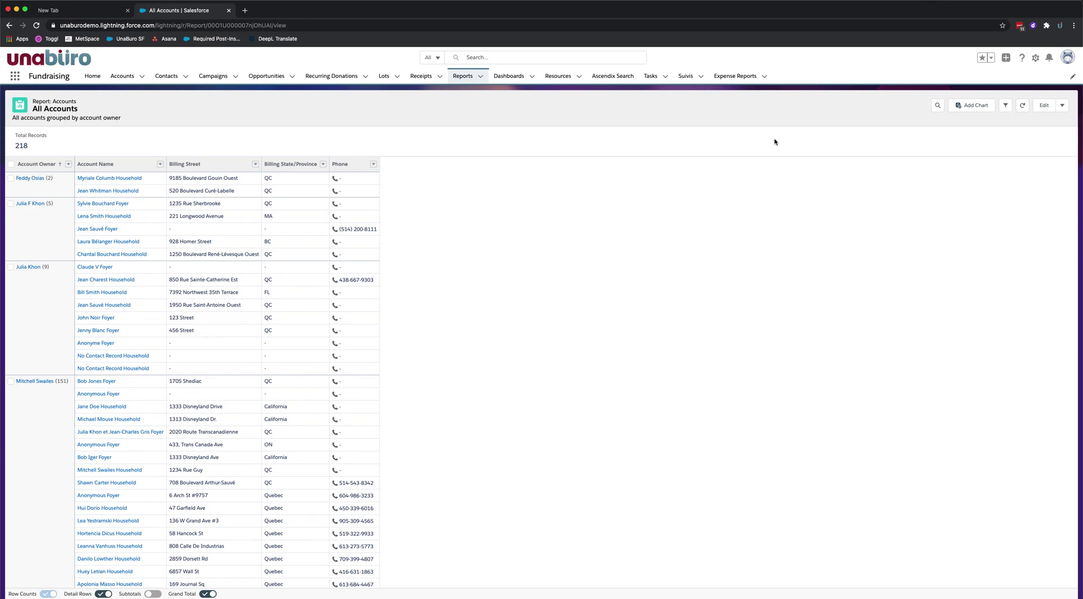
Step: Export All Accounts as a Formatted Report in Excel .xlsx format and open the downloaded file
click(1063, 107)
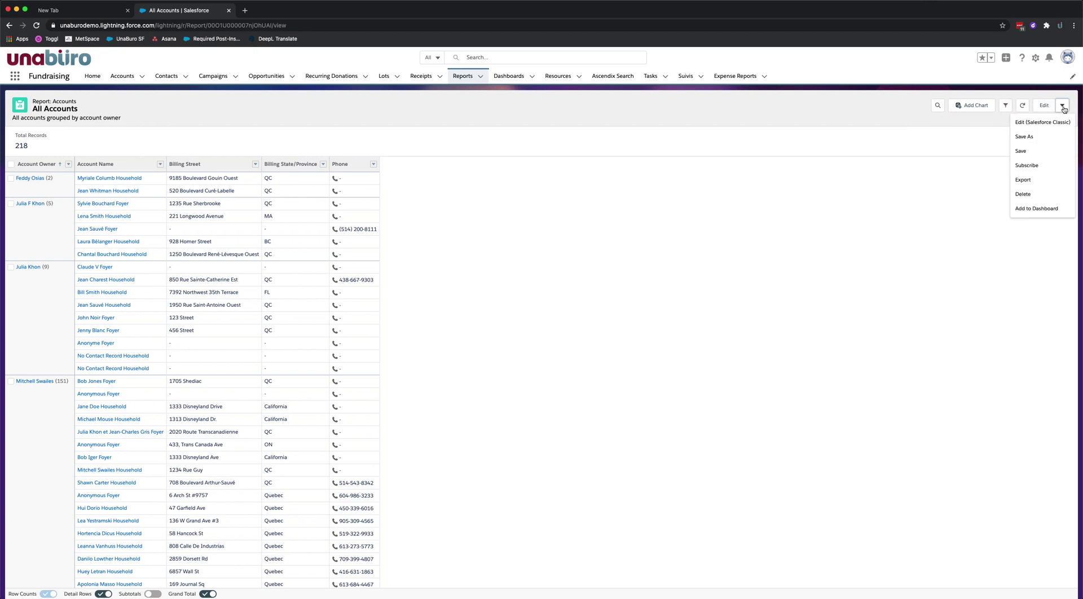
click(1023, 180)
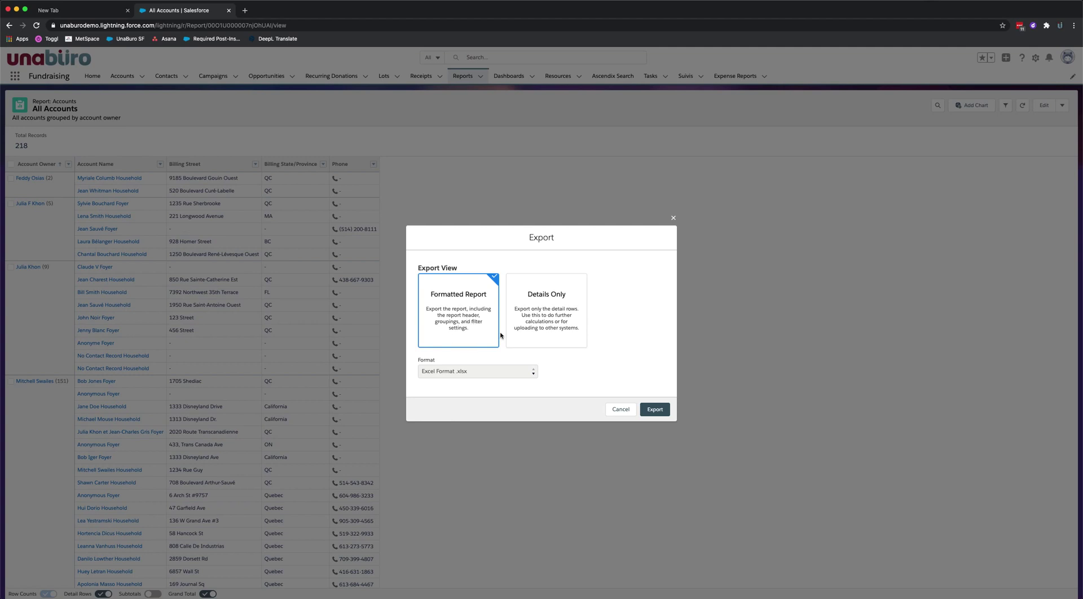
click(650, 408)
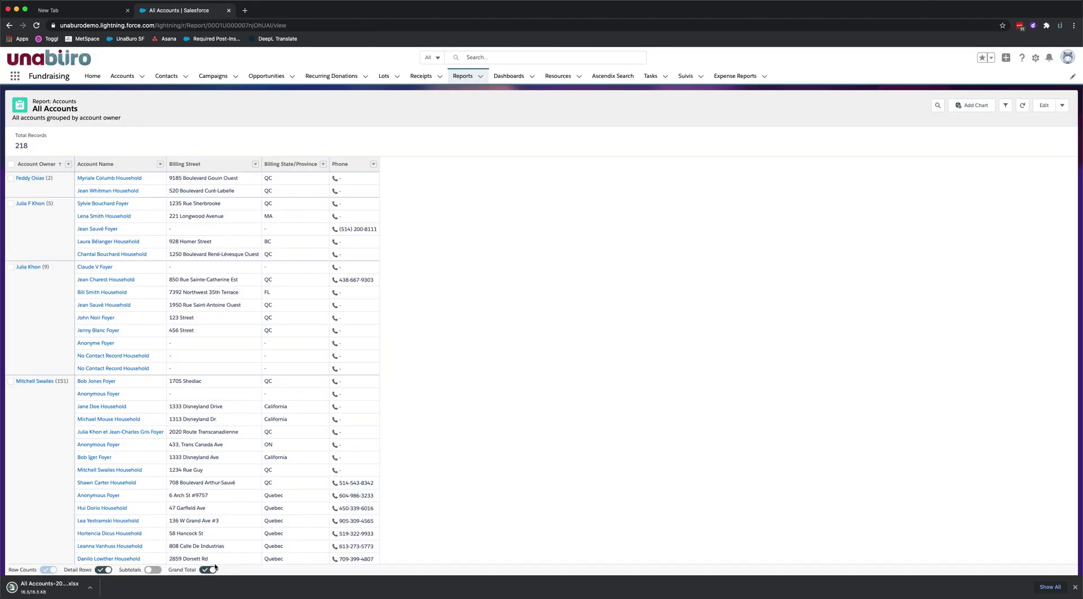
click(57, 589)
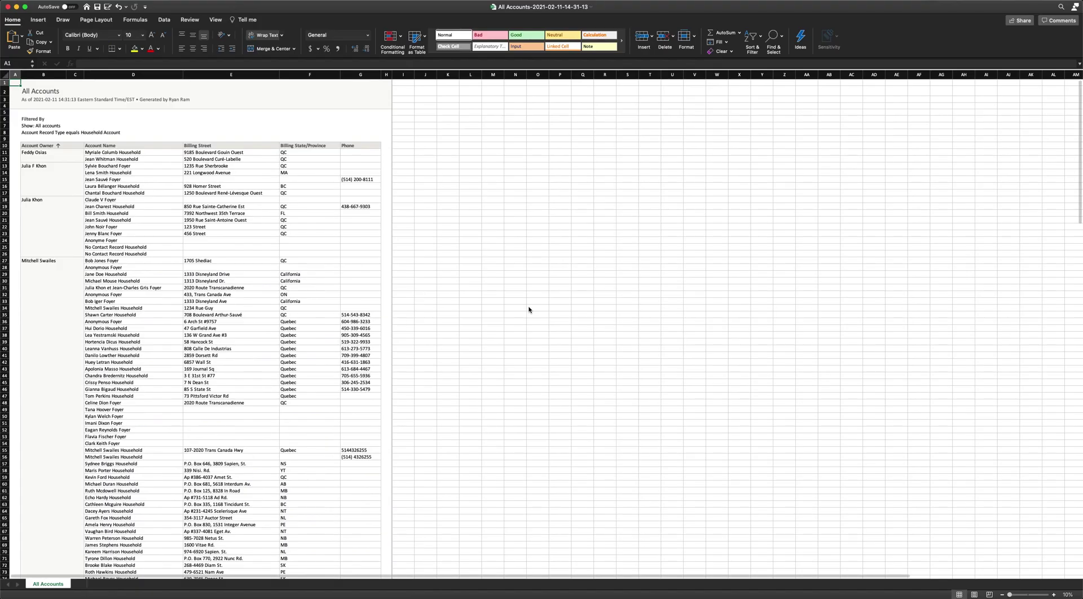
Step: Review the owner-grouped household accounts, with Account Name, Billing Street, State/Province and Phone columns
click(529, 309)
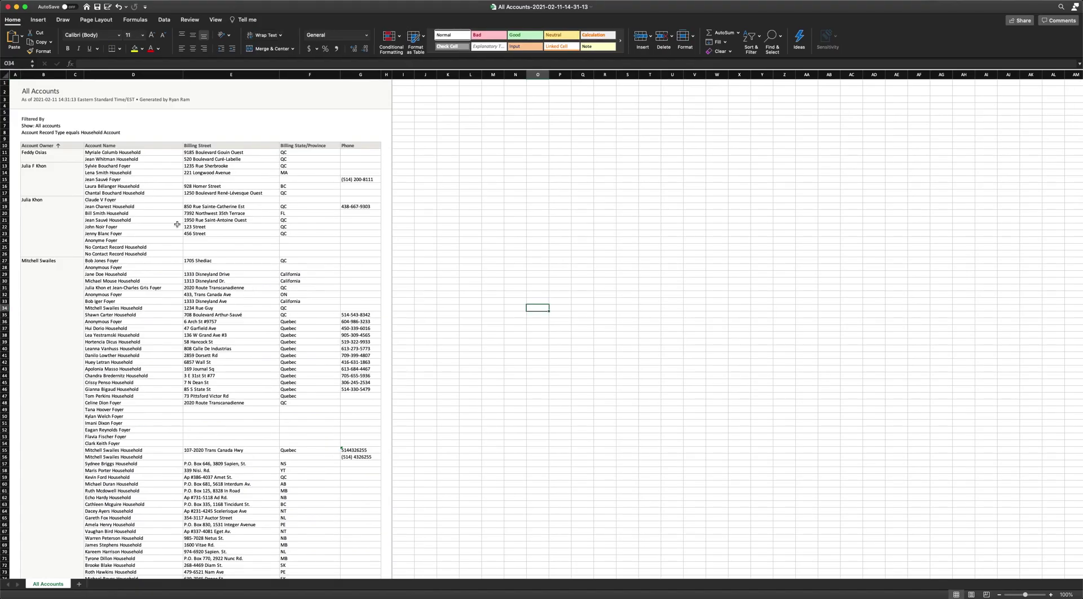
scroll(153, 212, down, 2)
scroll(153, 212, up, 2)
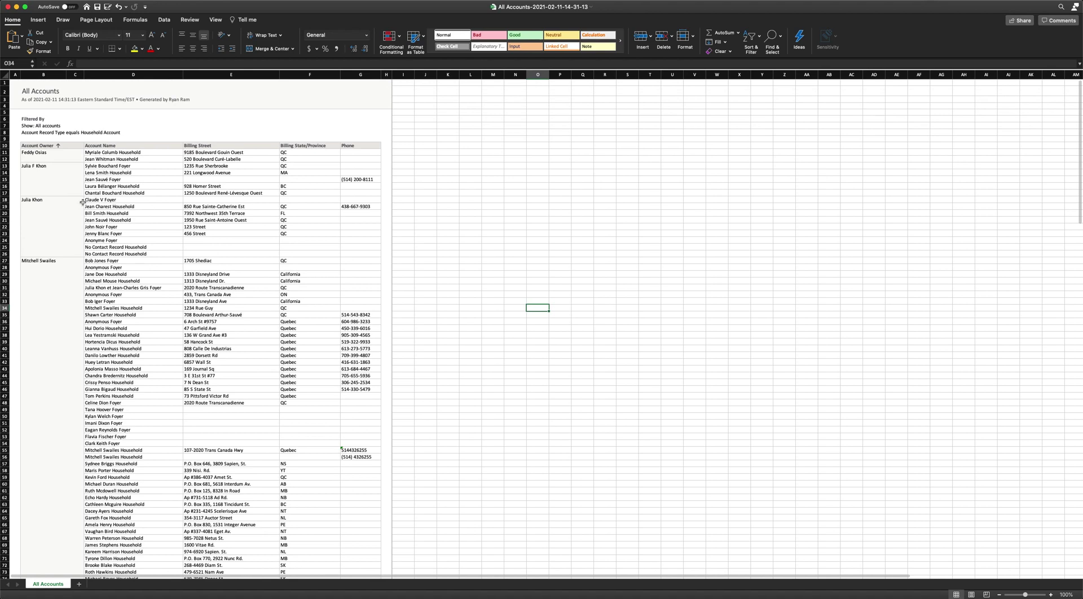
scroll(96, 171, down, 1)
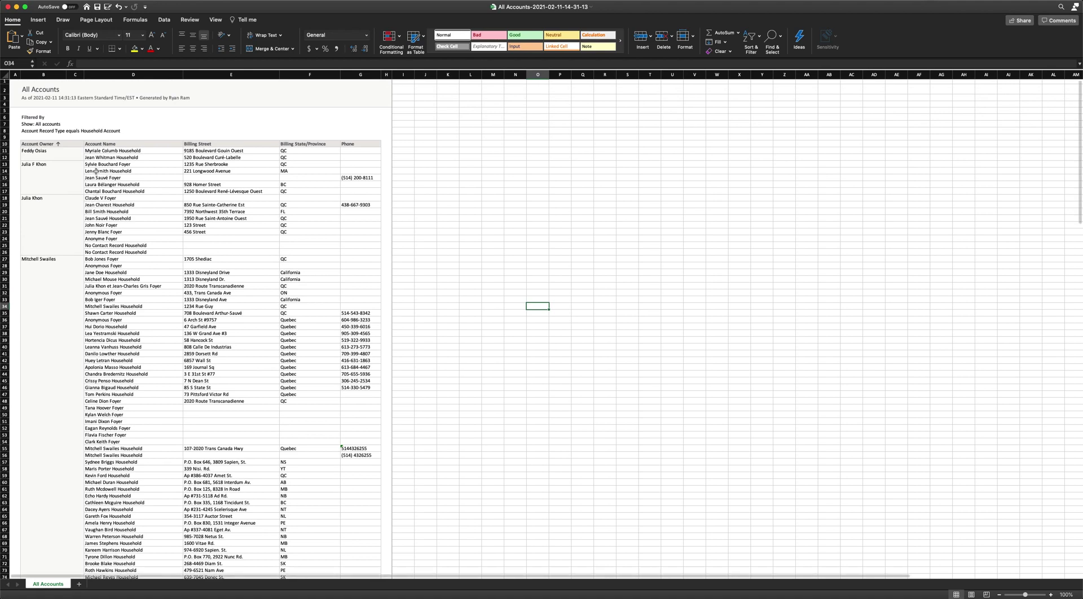
scroll(96, 172, up, 1)
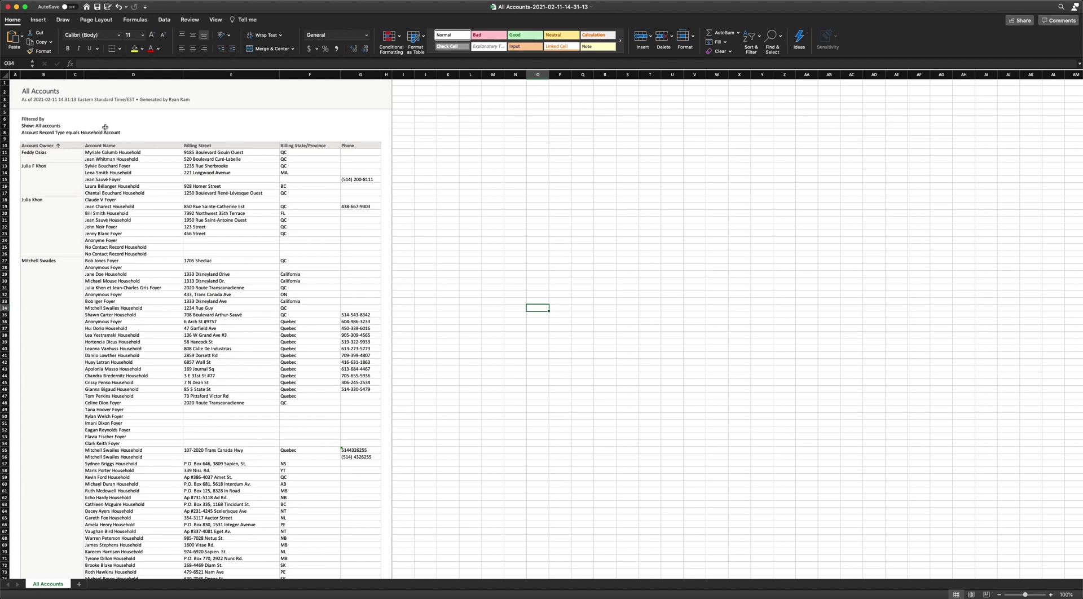
scroll(78, 208, down, 1)
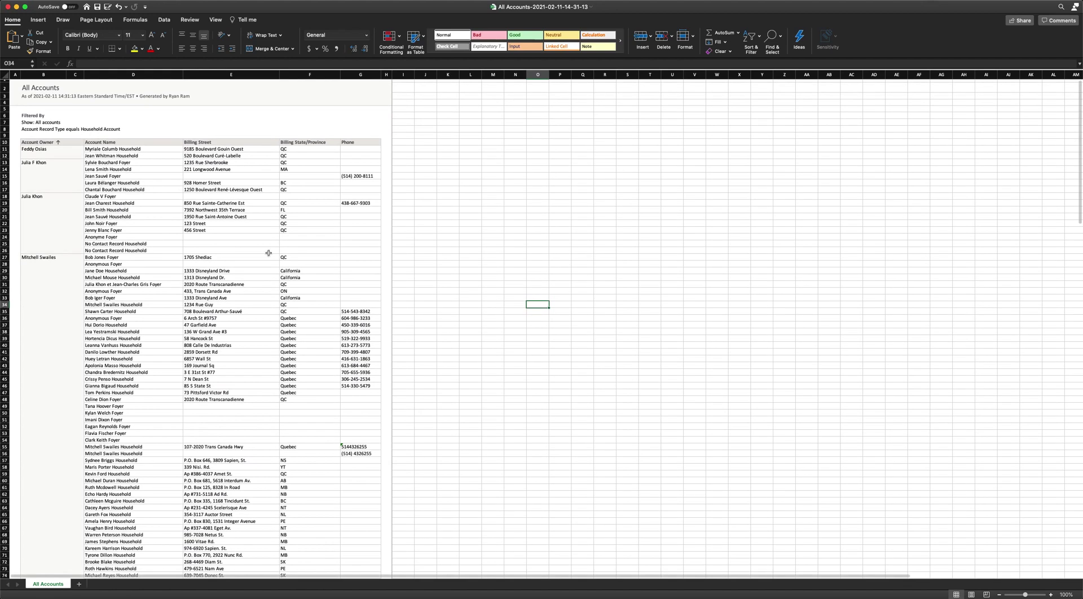
scroll(269, 252, down, 2)
scroll(268, 253, down, 4)
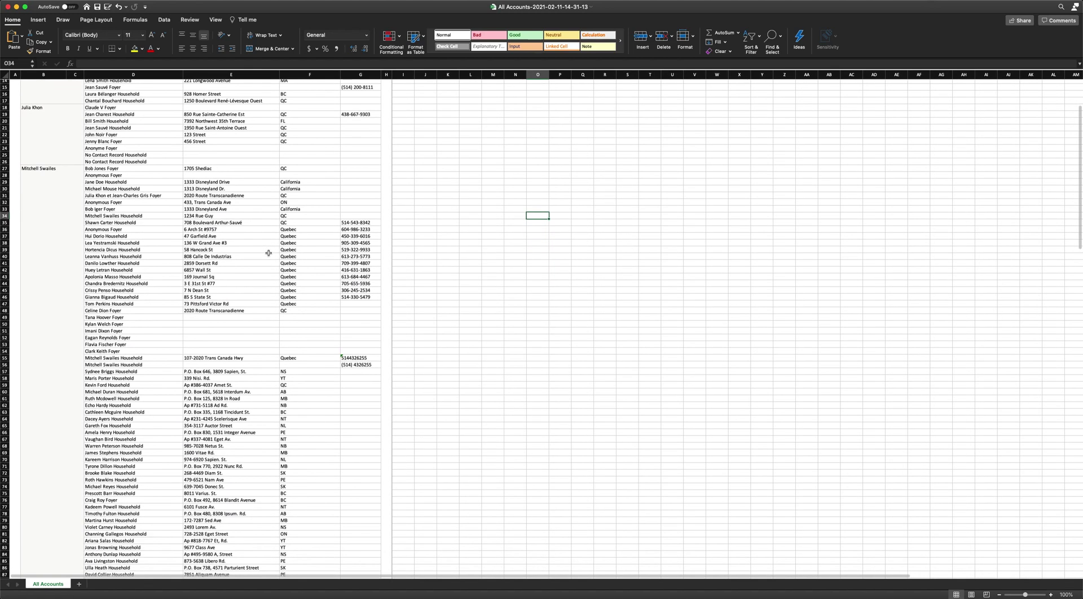